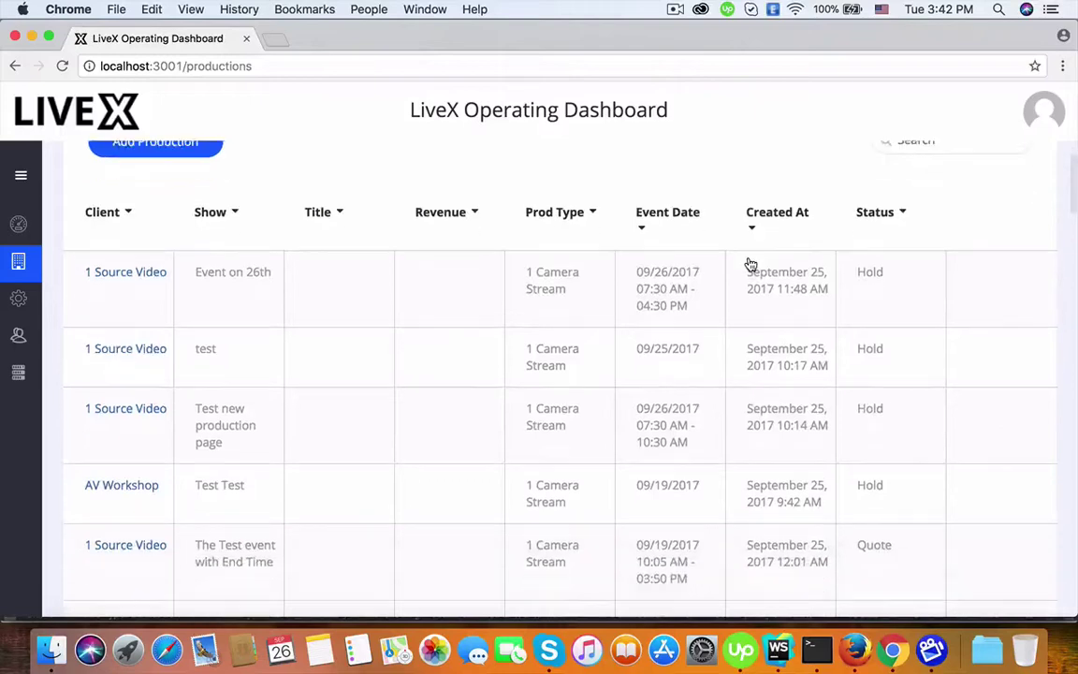
Step: Open the Event on 26th production's edit form
scroll(749, 262, "up", 3)
scroll(524, 283, "down", 2)
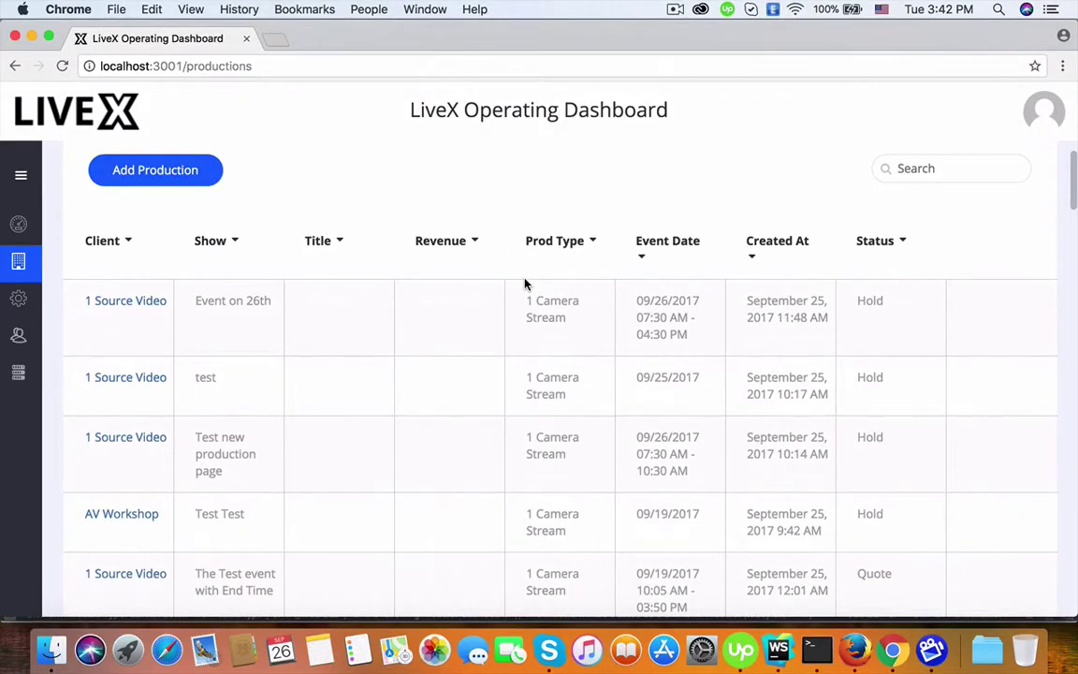
mouse_move(395, 361)
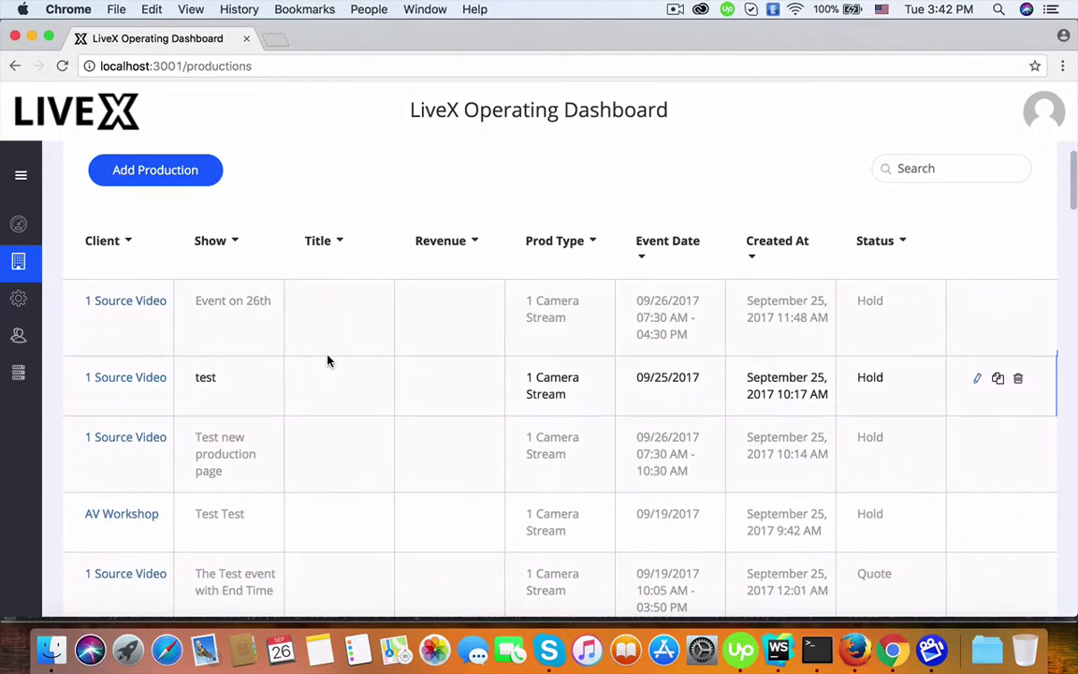
mouse_move(470, 357)
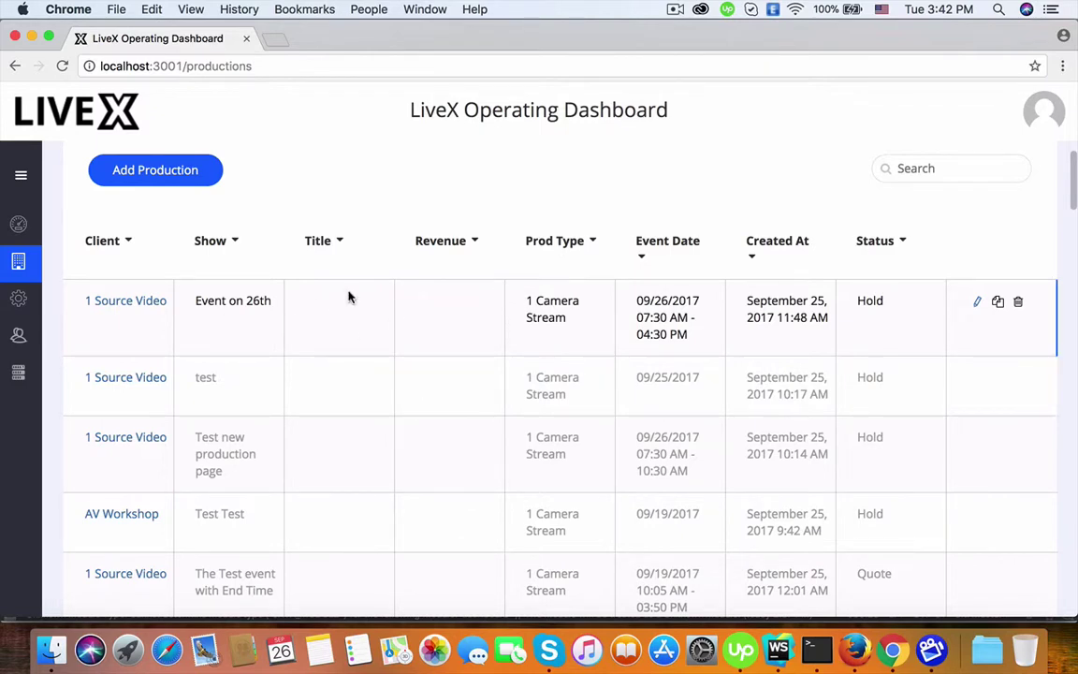
left_click(977, 302)
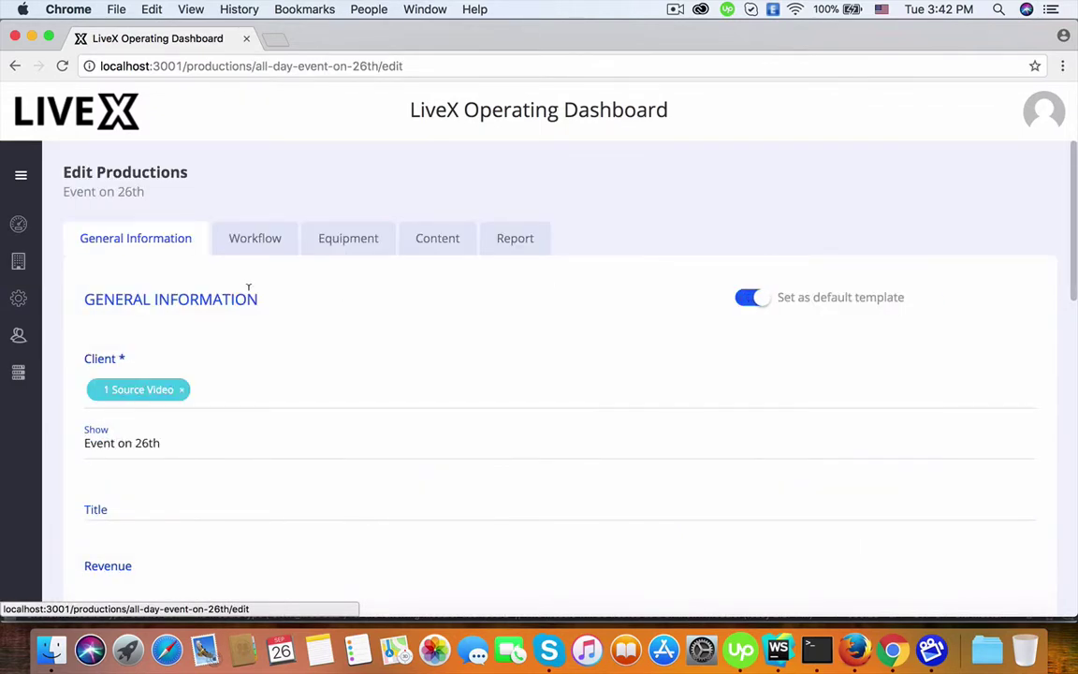
Step: Review the General Information form, then open a new browser tab
scroll(140, 265, "down", 3)
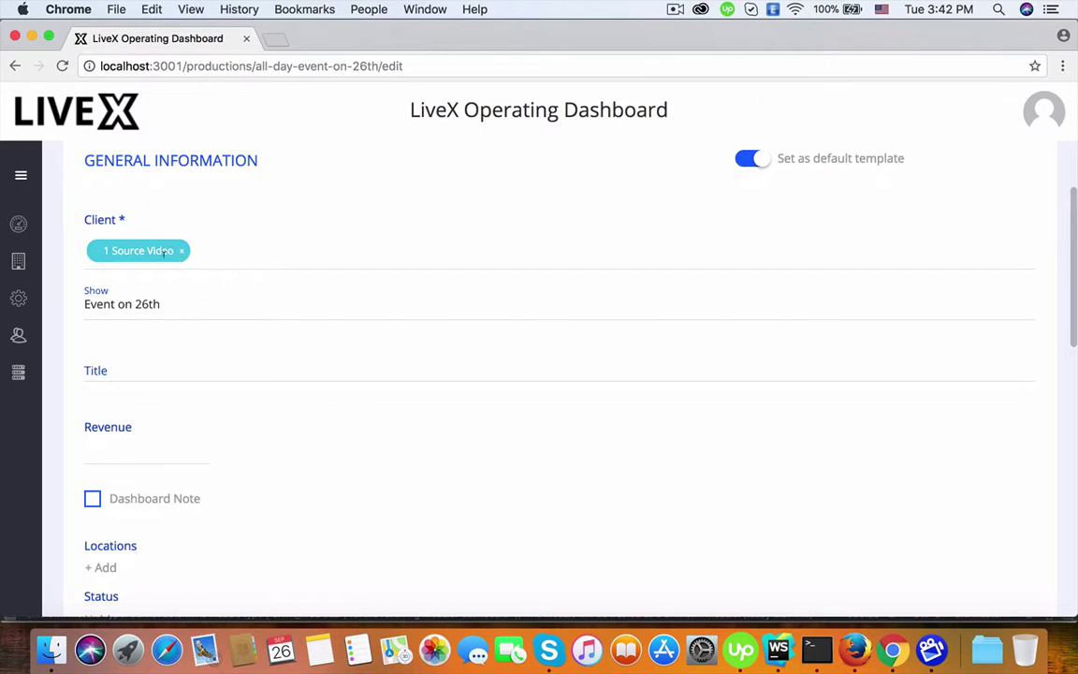
left_click_drag(177, 303, 85, 305)
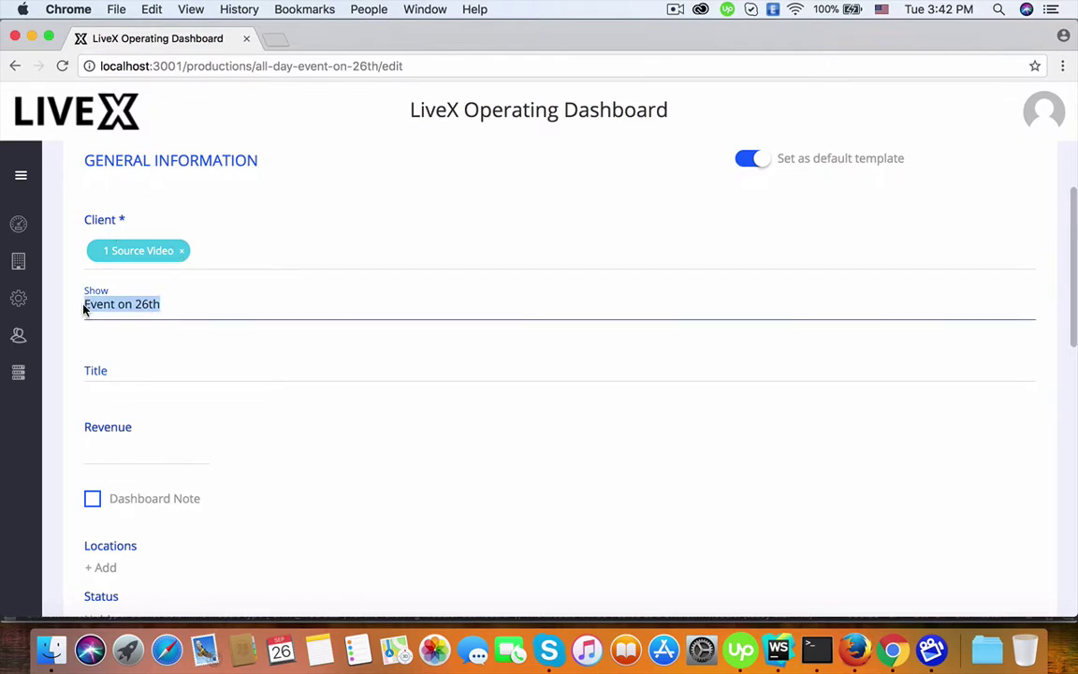
left_click(222, 385)
scroll(222, 384, "down", 3)
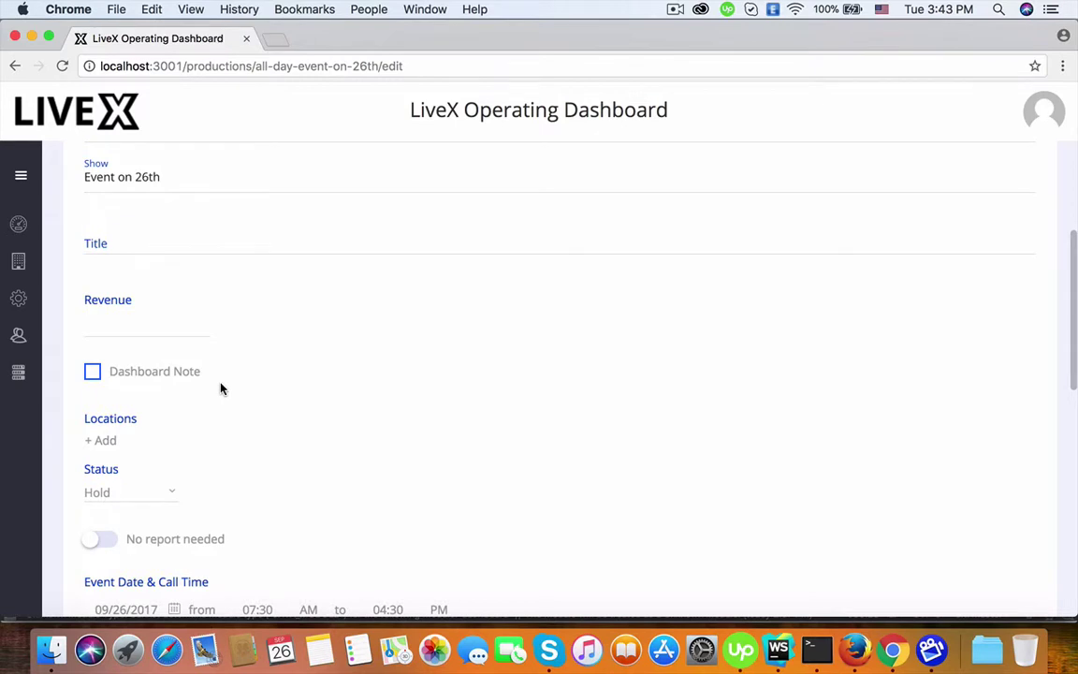
scroll(222, 389, "down", 3)
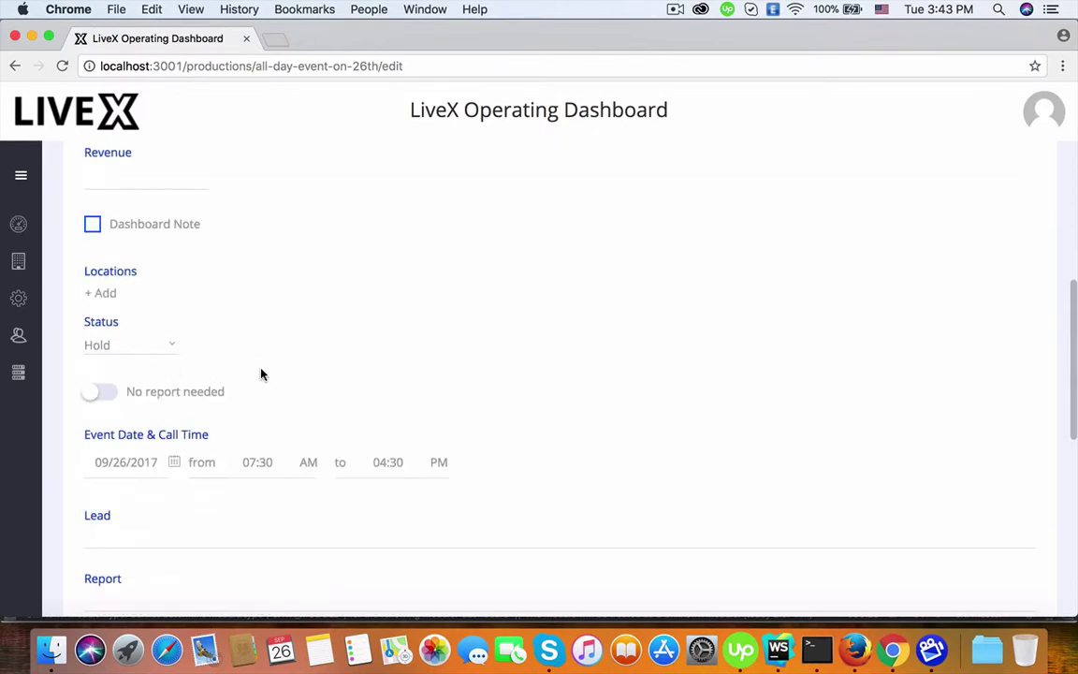
scroll(332, 283, "up", 5)
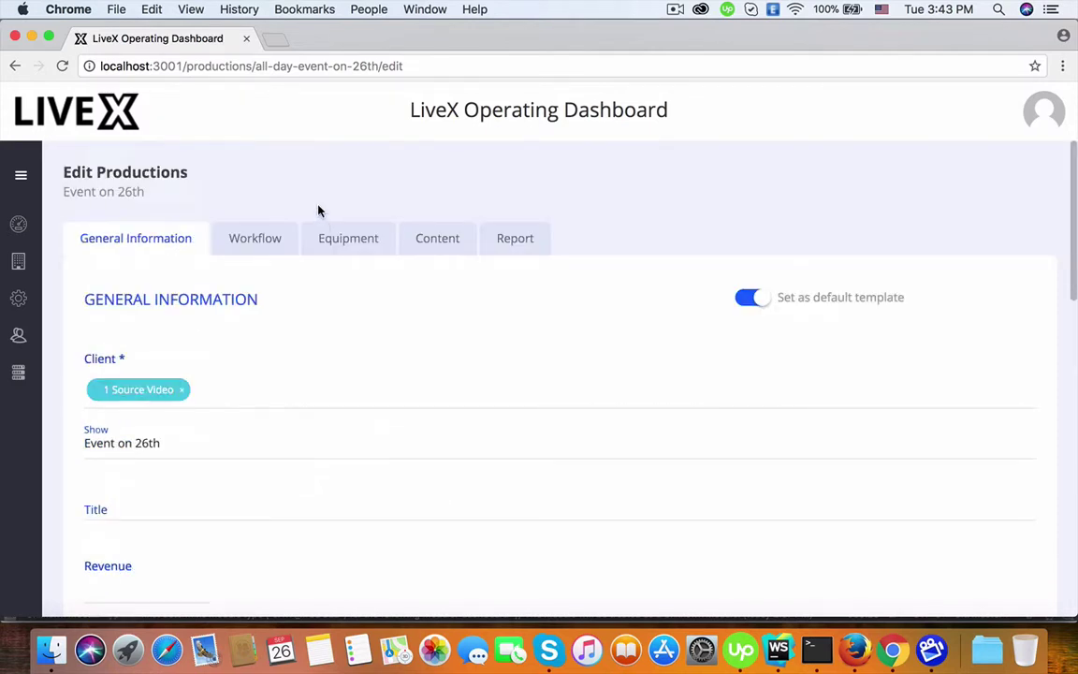
left_click(277, 41)
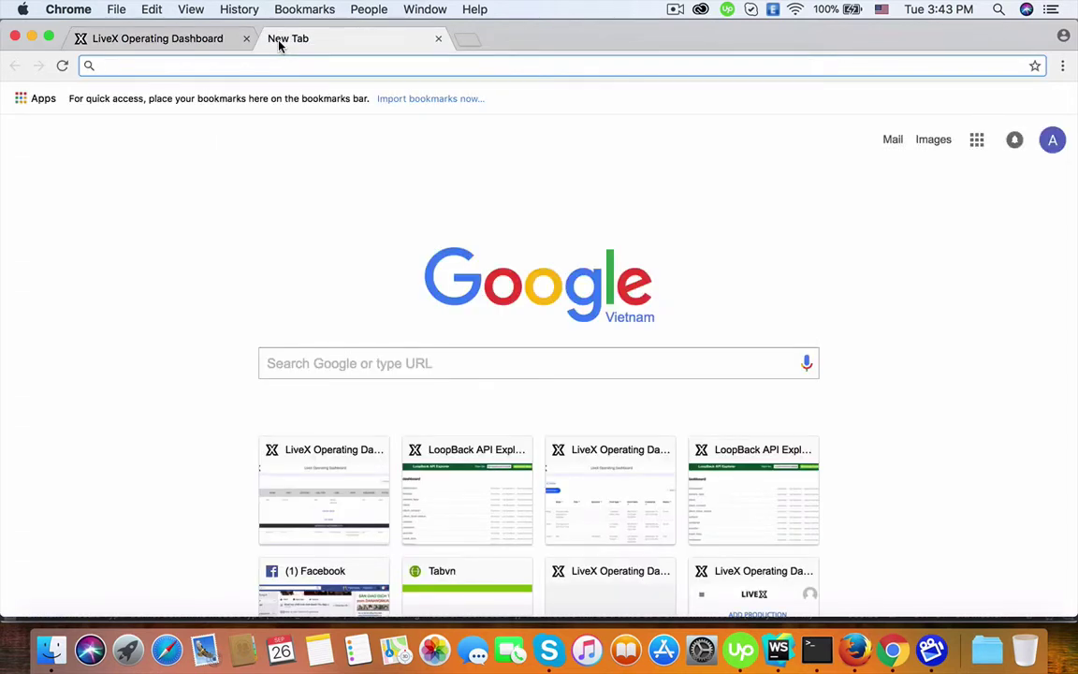
Step: Load Google Calendar and find Event on 26th on Tue 9/26, 7:30–4:30p
type("calen")
key("Return")
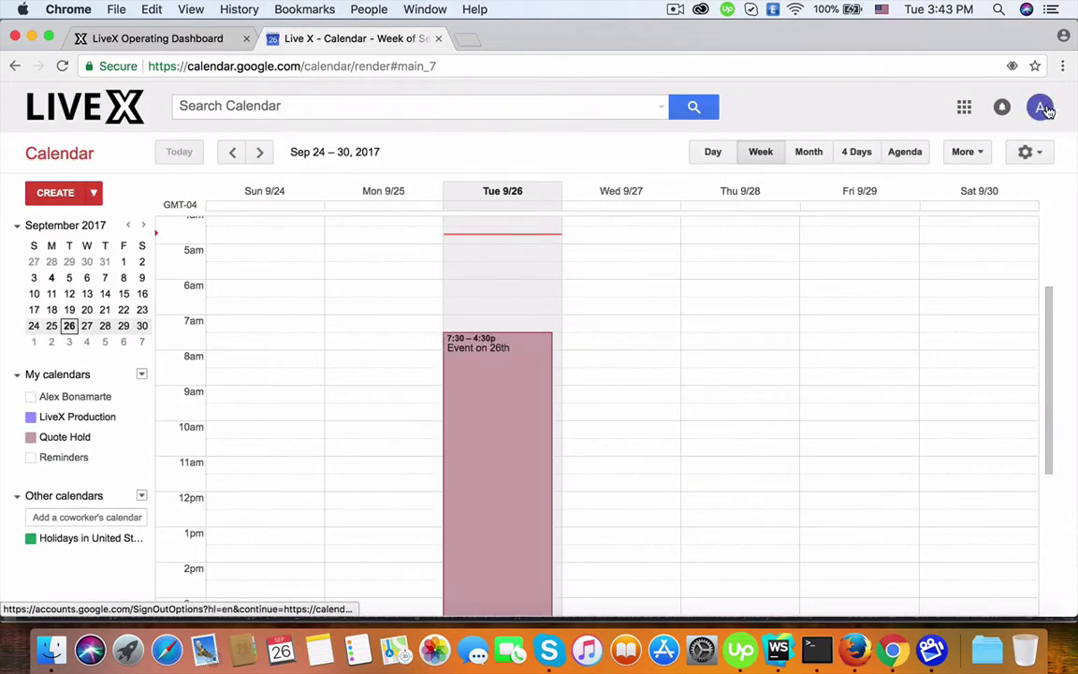
scroll(640, 320, "down", 1)
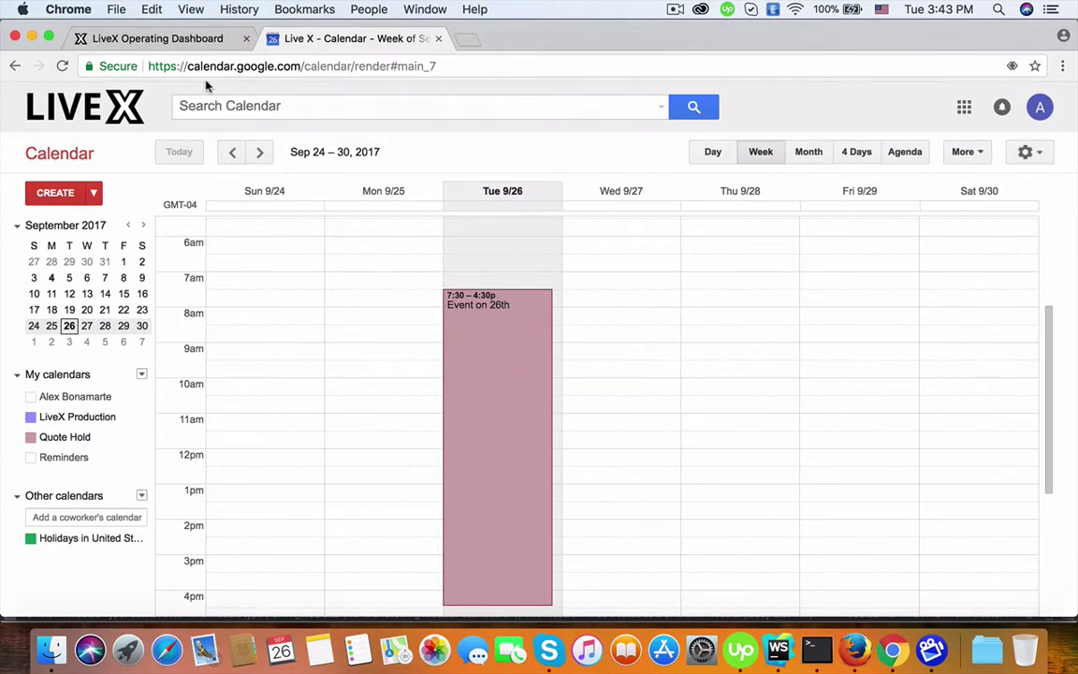
Step: Change Event on 26th's event date to 09/25/2017, then return to Google Calendar
left_click(187, 42)
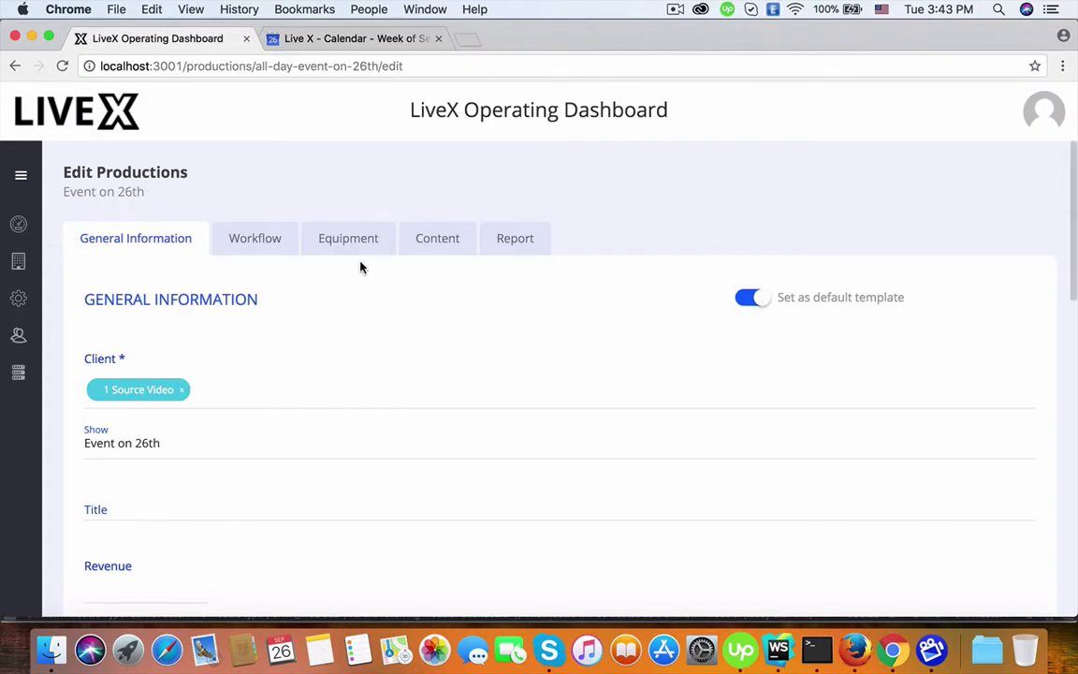
scroll(209, 340, "down", 10)
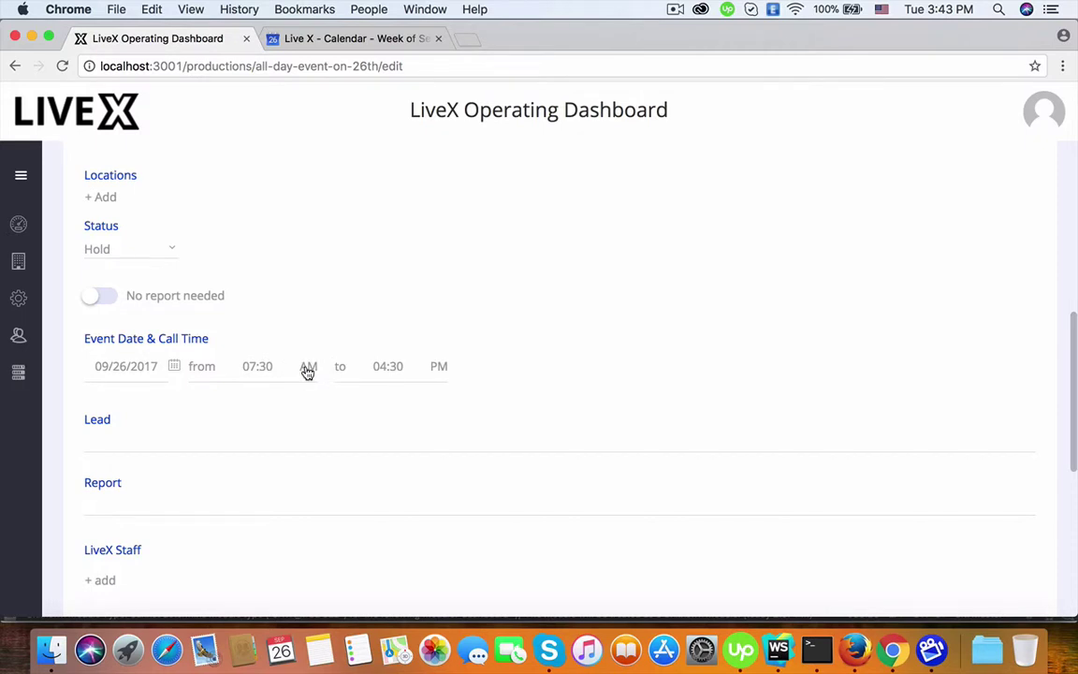
left_click(174, 366)
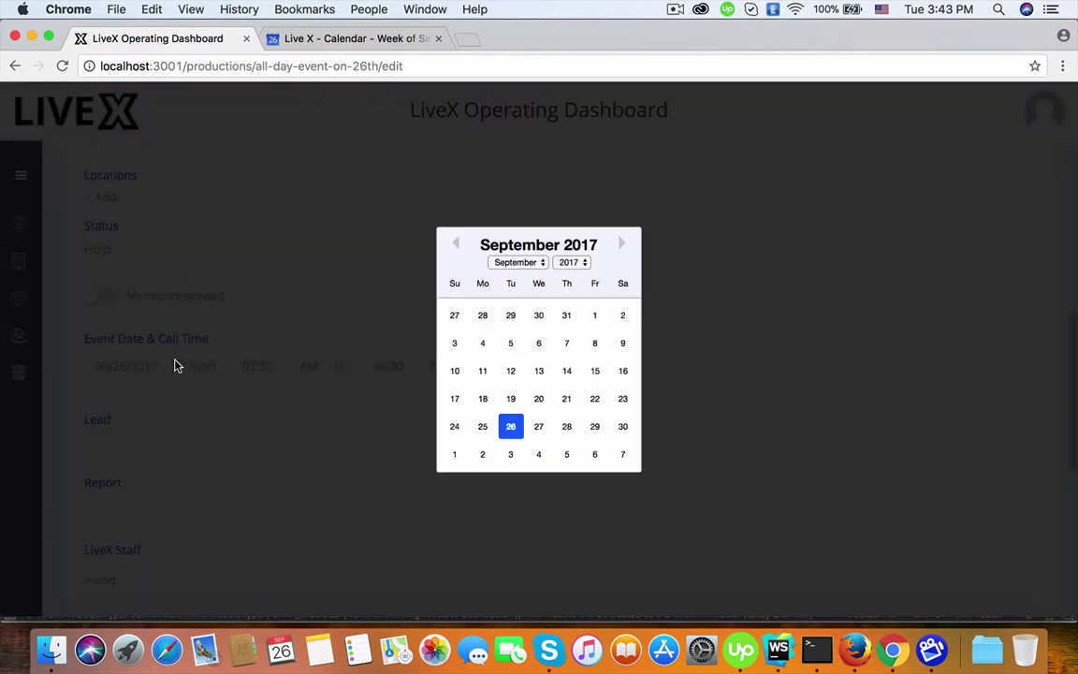
left_click(483, 426)
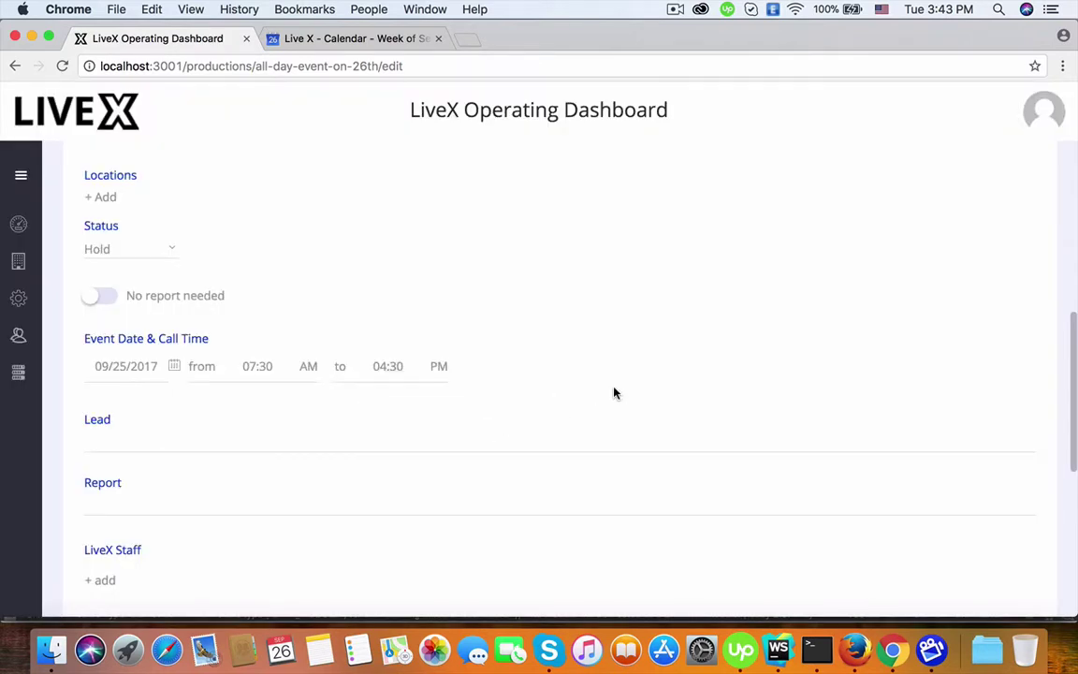
left_click(365, 37)
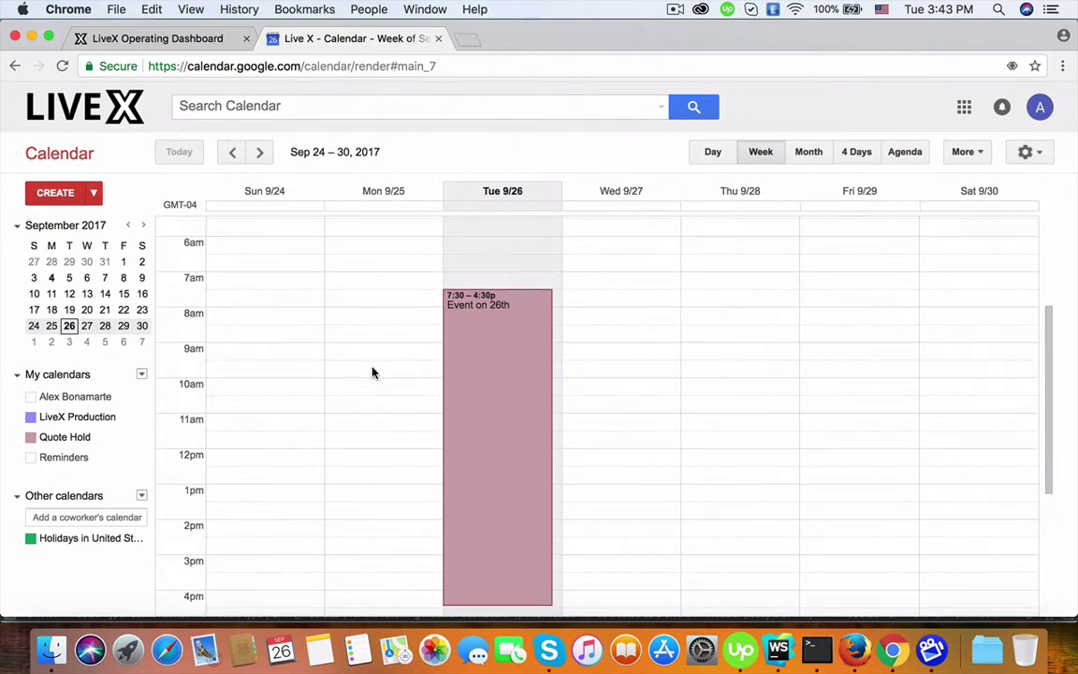
Step: Confirm in Google Calendar that Event on 26th moved to Mon 9/25, 7:30–4:30p
scroll(372, 372, "up", 2)
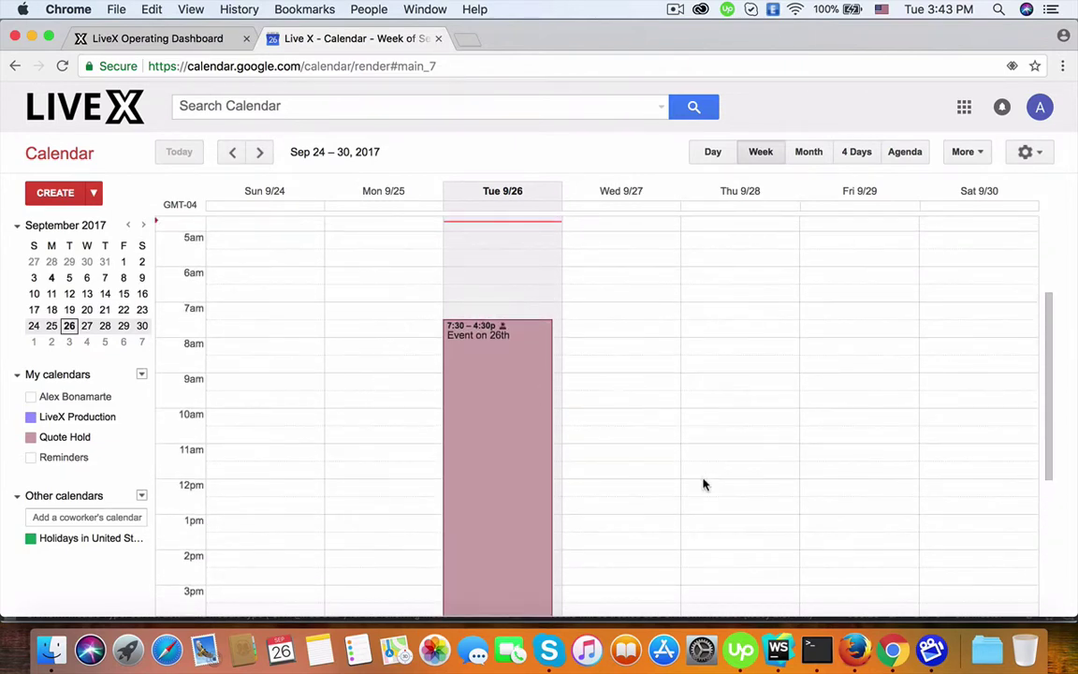
scroll(558, 404, "up", 2)
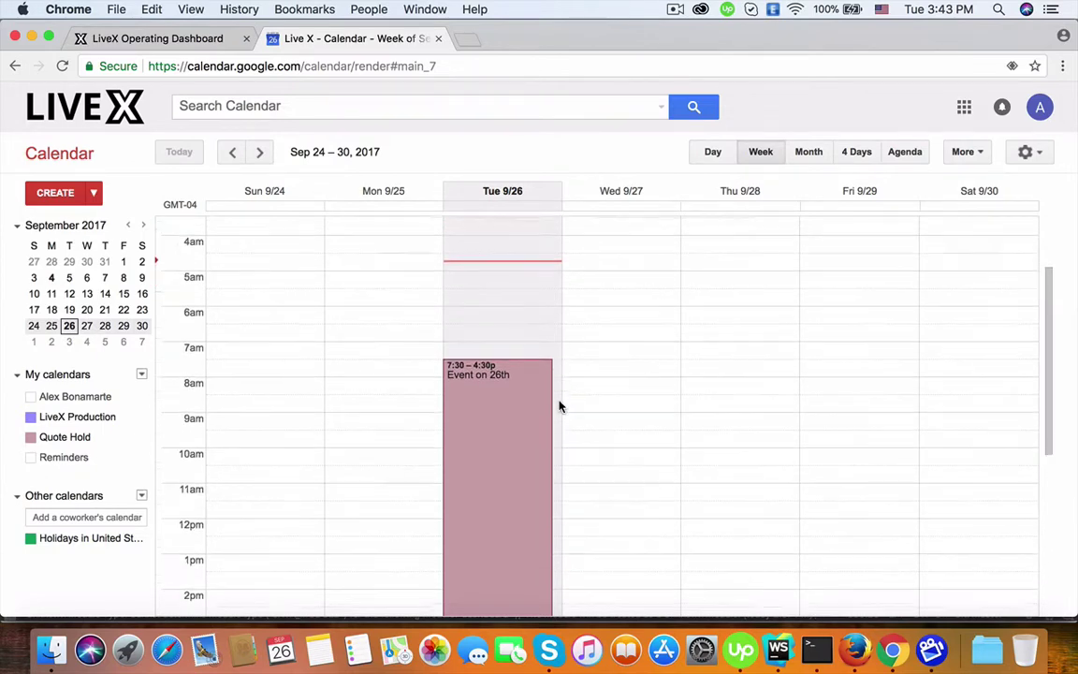
scroll(558, 404, "down", 2)
left_click(168, 40)
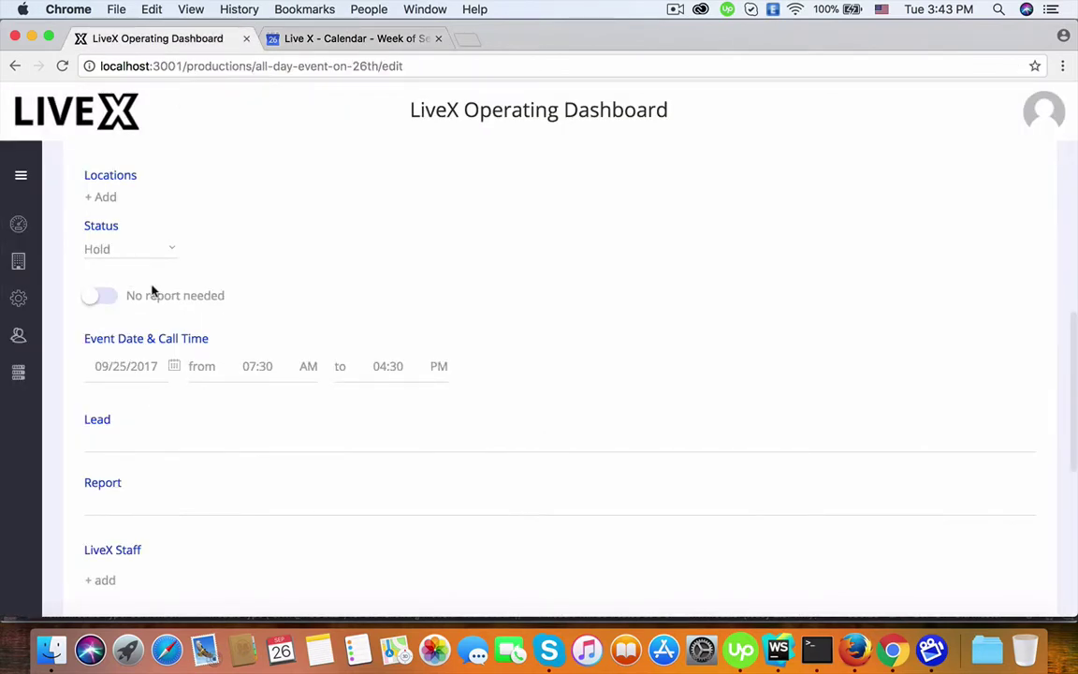
left_click(348, 39)
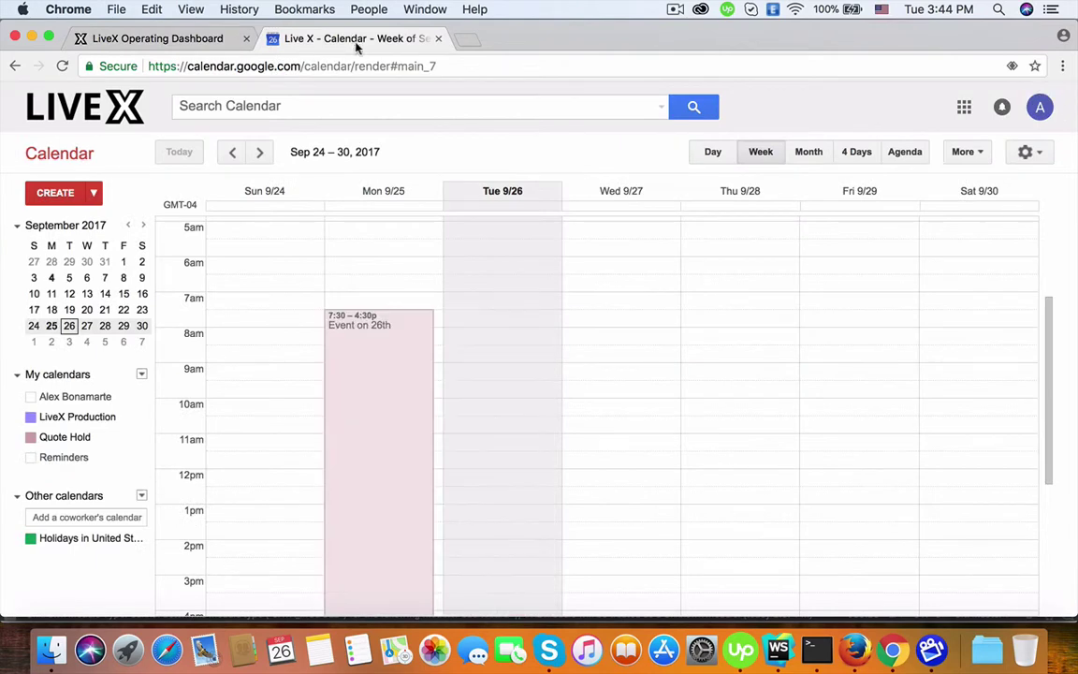
scroll(370, 402, "down", 4)
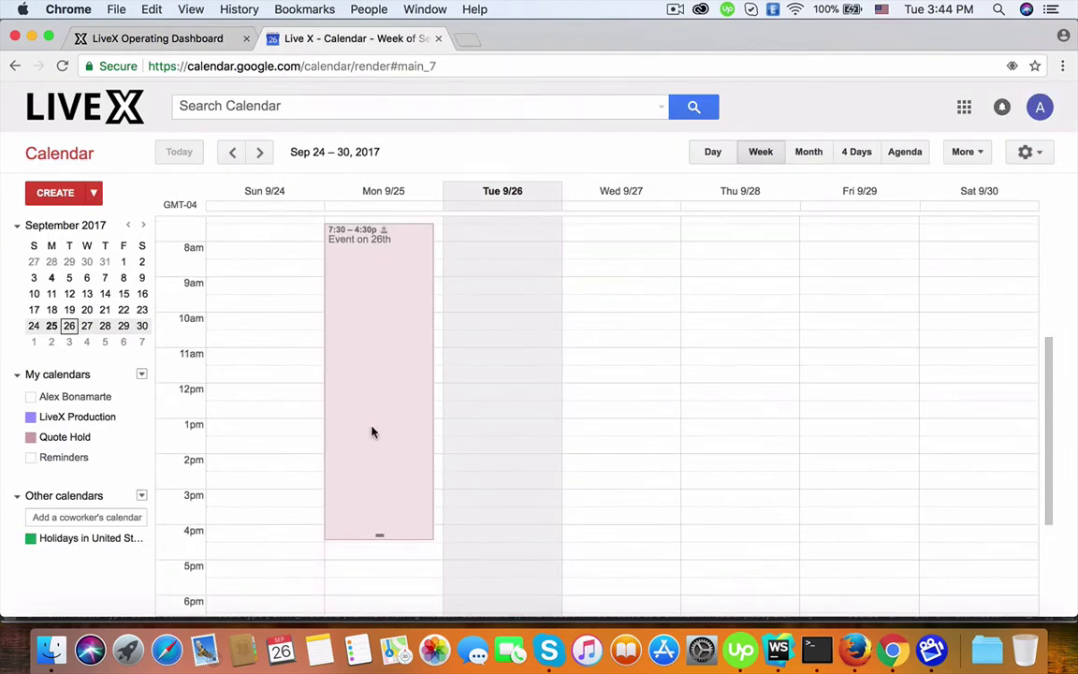
scroll(374, 365, "up", 4)
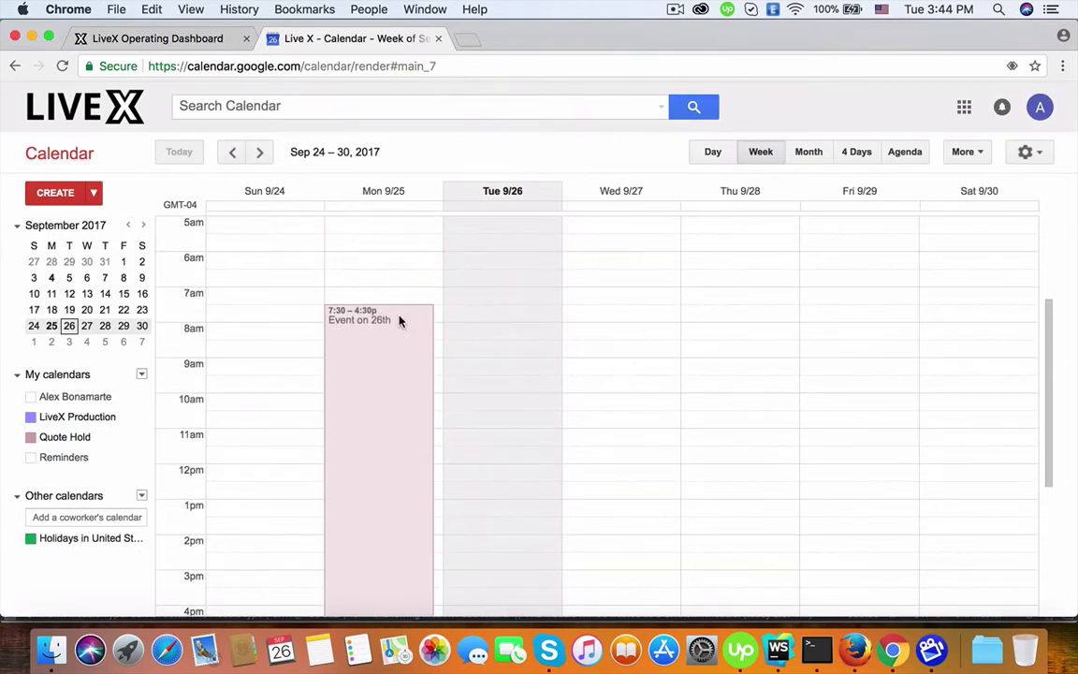
scroll(408, 421, "down", 2)
left_click(202, 58)
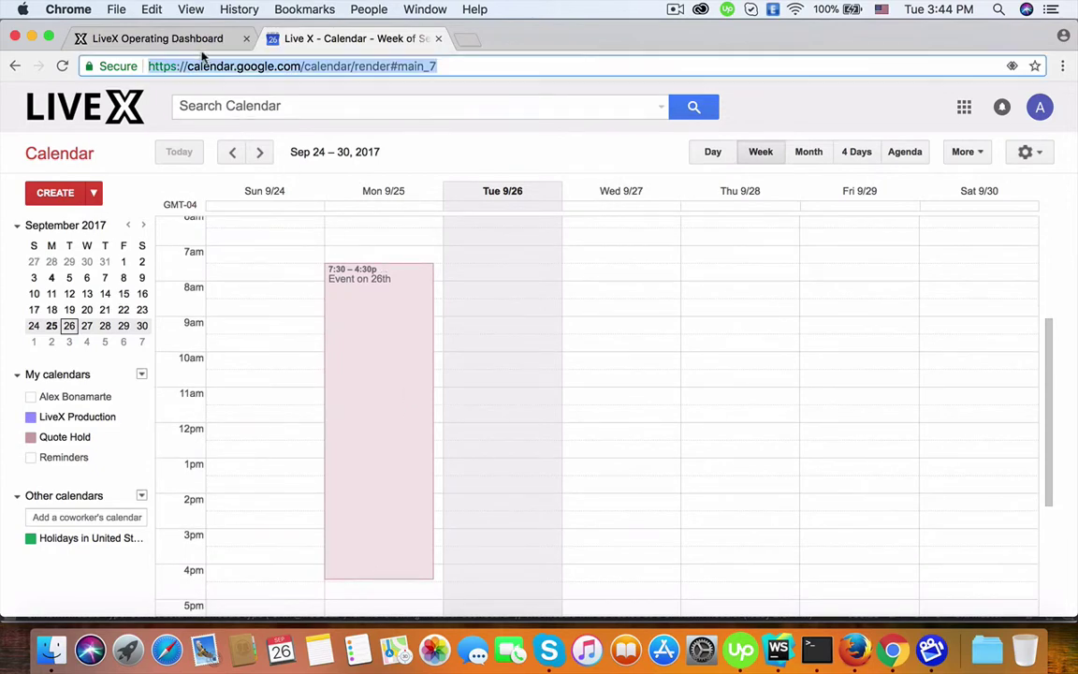
Step: Reset the event date to 09/26/2017 and return to Google Calendar
left_click(198, 44)
left_click(178, 367)
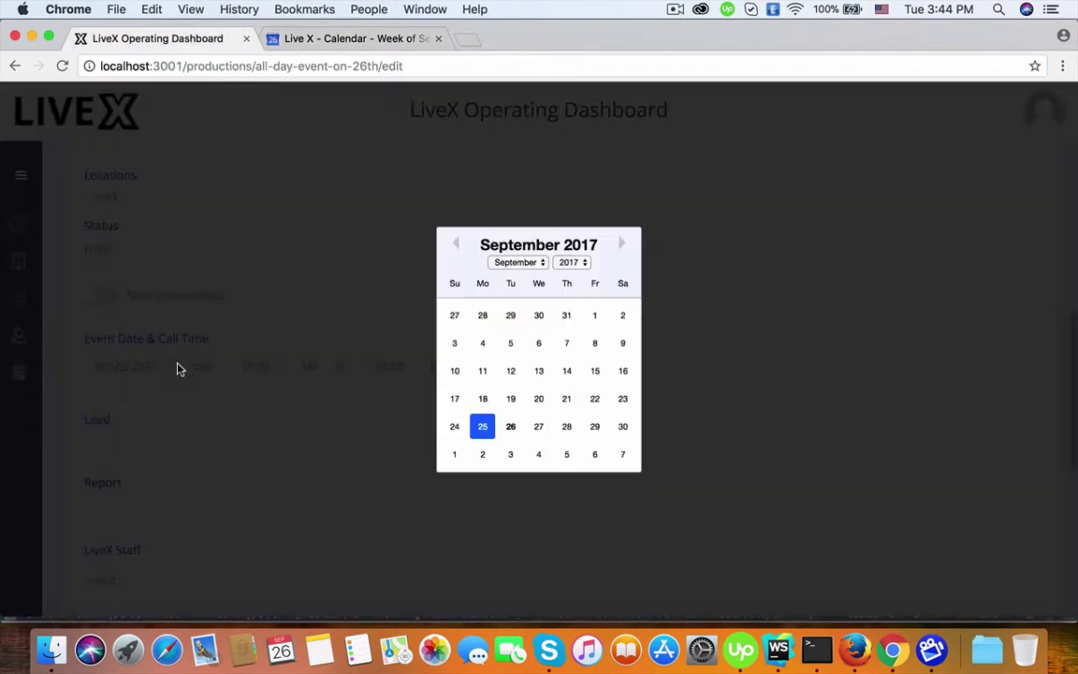
left_click(518, 432)
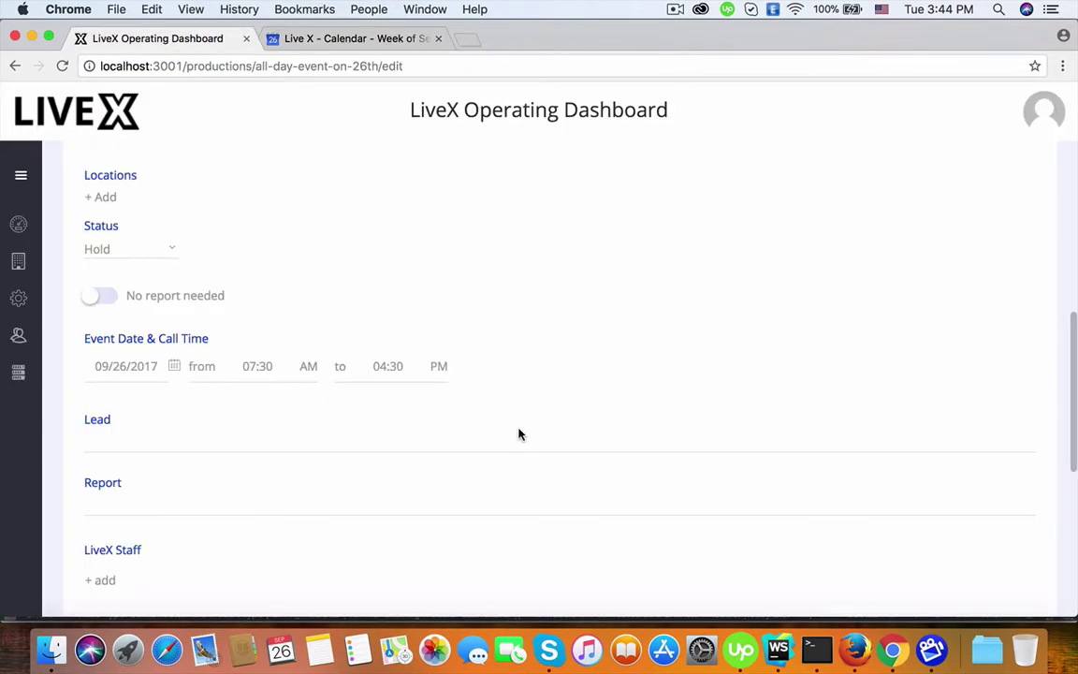
left_click(312, 38)
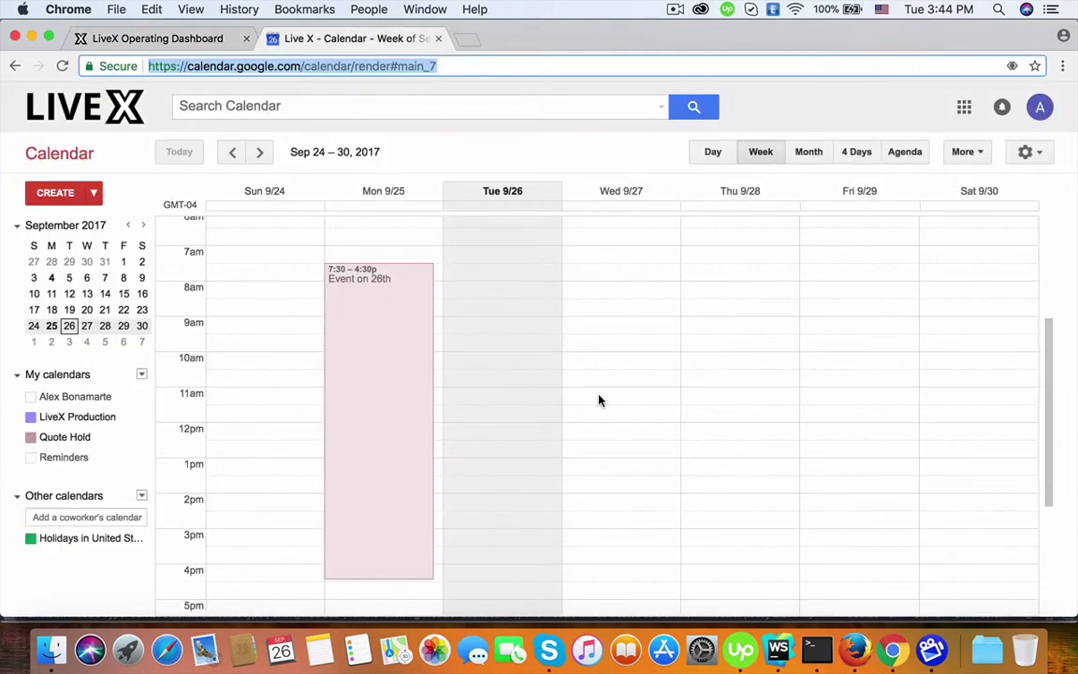
Step: Let Google Calendar sync Event on 26th back to Tue 9/26, 7:30–4:30p
left_click(877, 87)
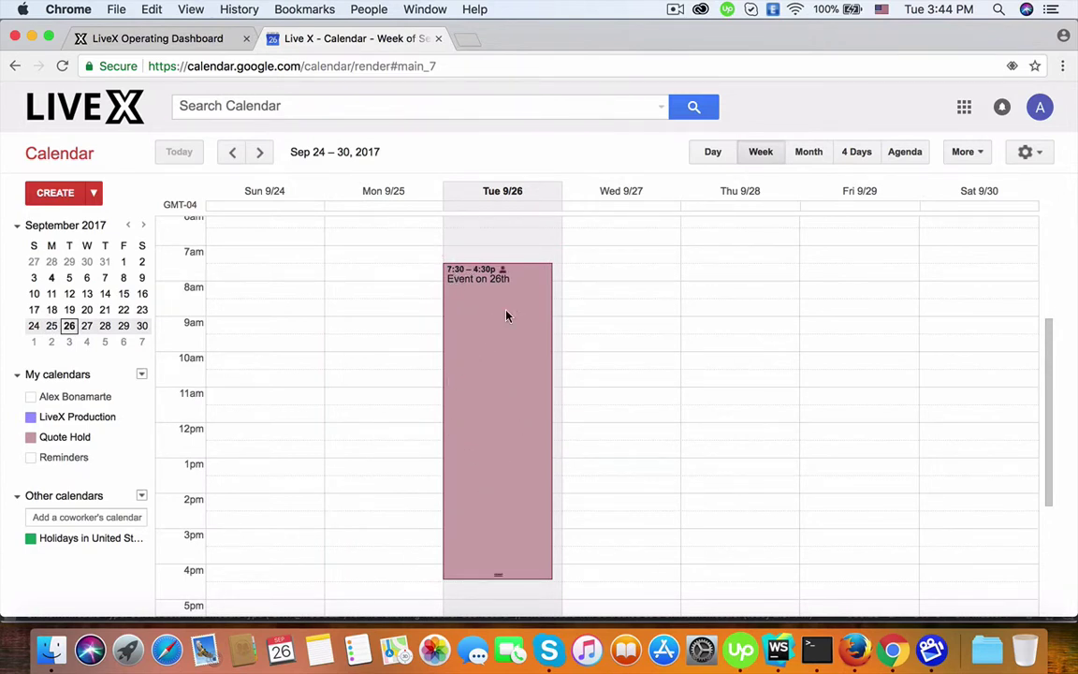
Step: Change the call time to 09:30 AM–05:30 PM and check it in Google Calendar
left_click(194, 42)
left_click(245, 365)
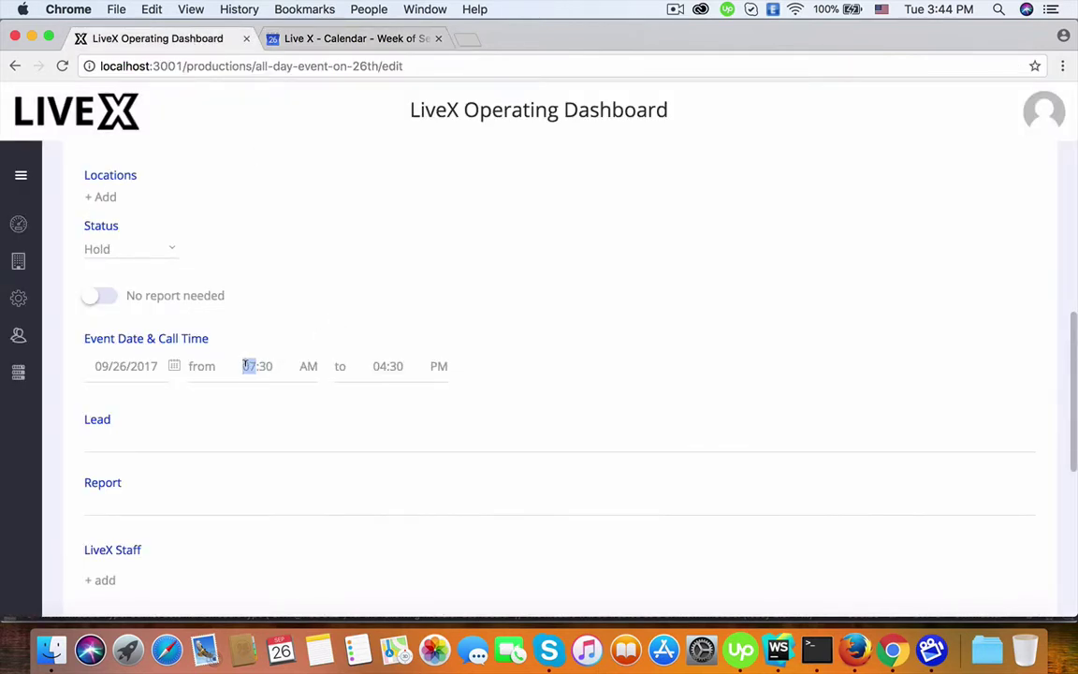
type("09")
left_click(374, 367)
type("05")
left_click(342, 40)
scroll(501, 379, "down", 2)
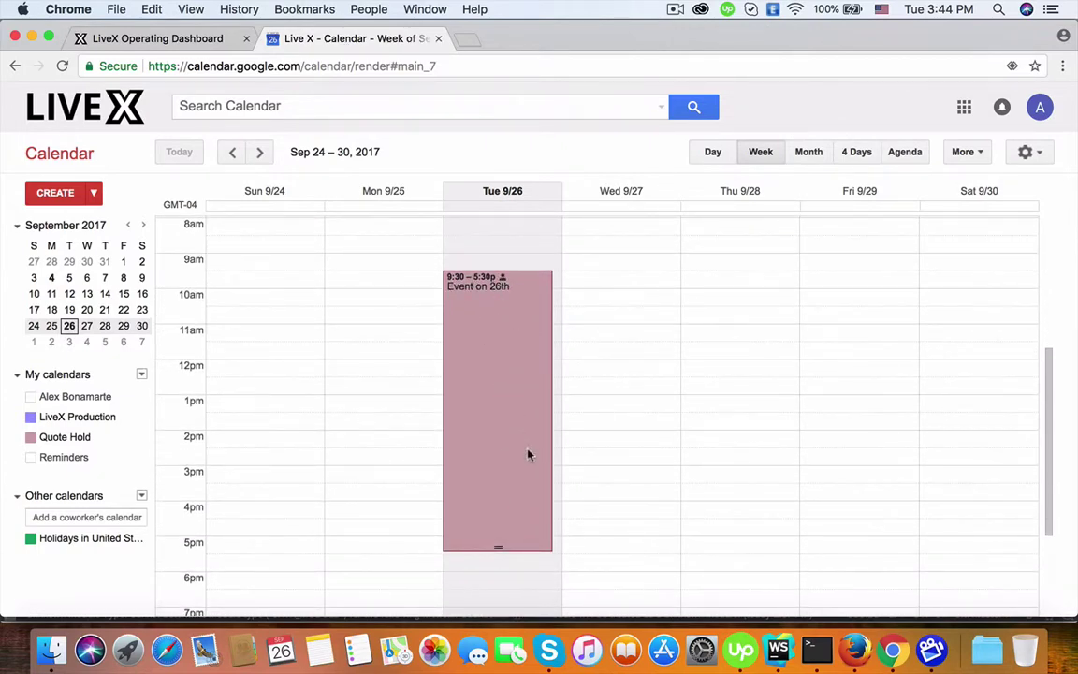
scroll(507, 568, "down", 3)
scroll(476, 569, "up", 3)
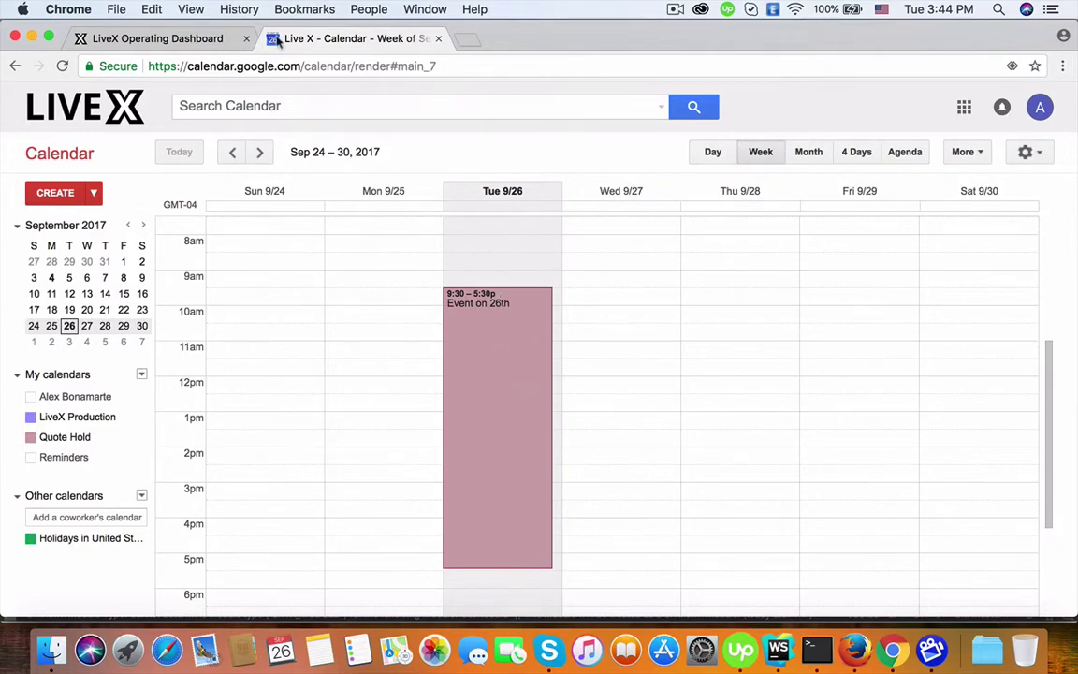
Step: Start a new production from the Productions list with client 1 Source Video
left_click(187, 38)
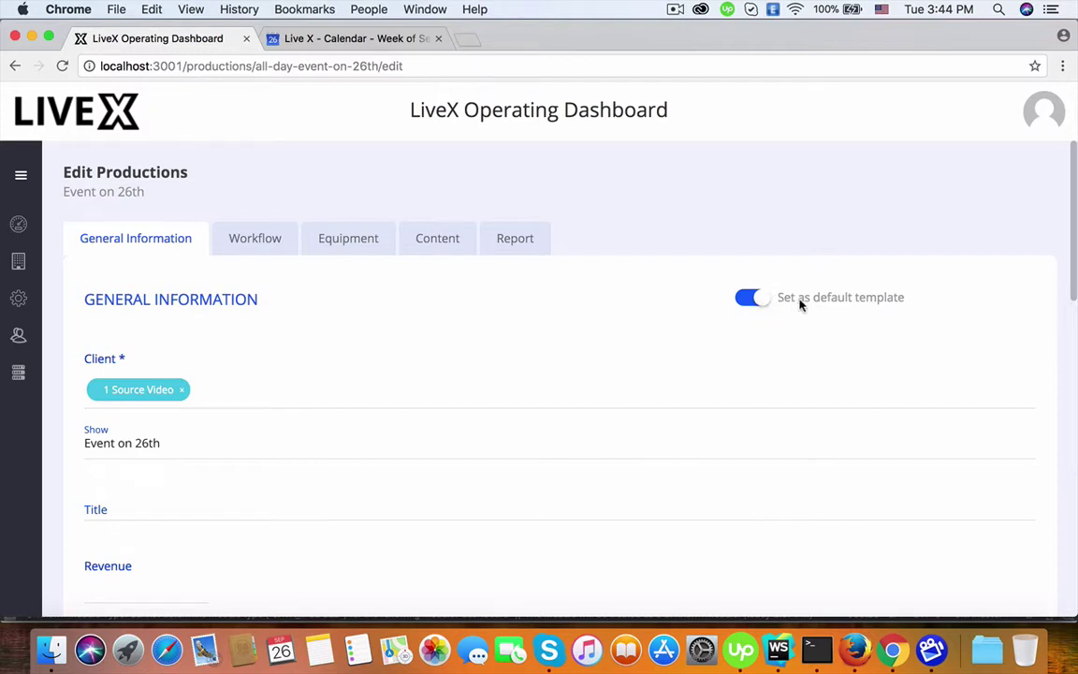
left_click_drag(800, 298, 909, 298)
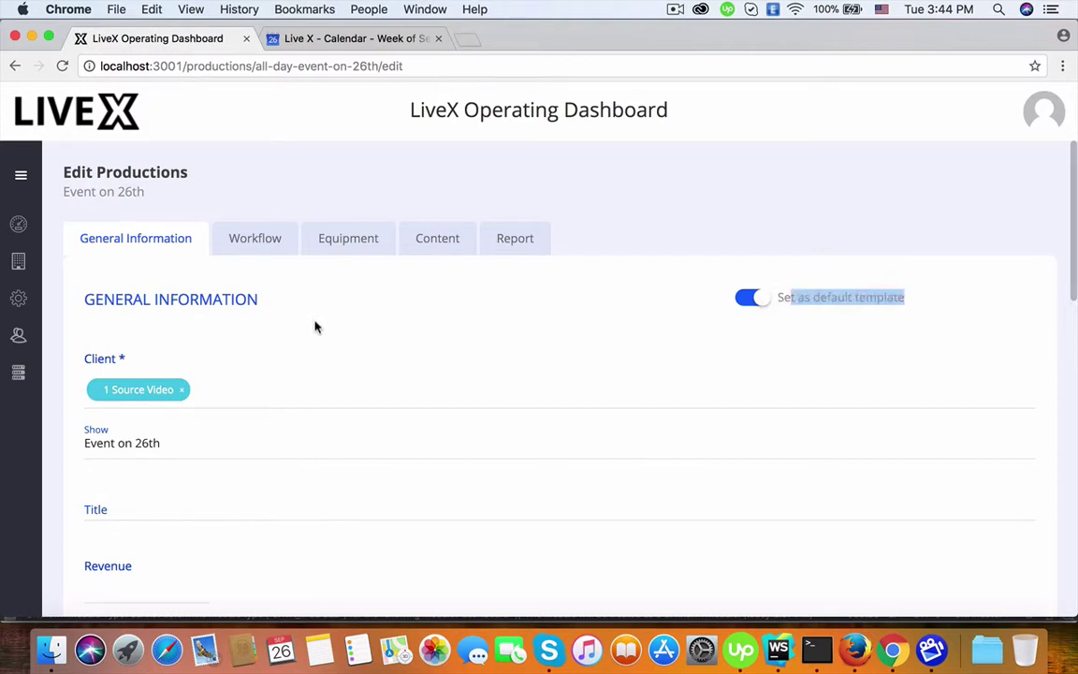
left_click(8, 265)
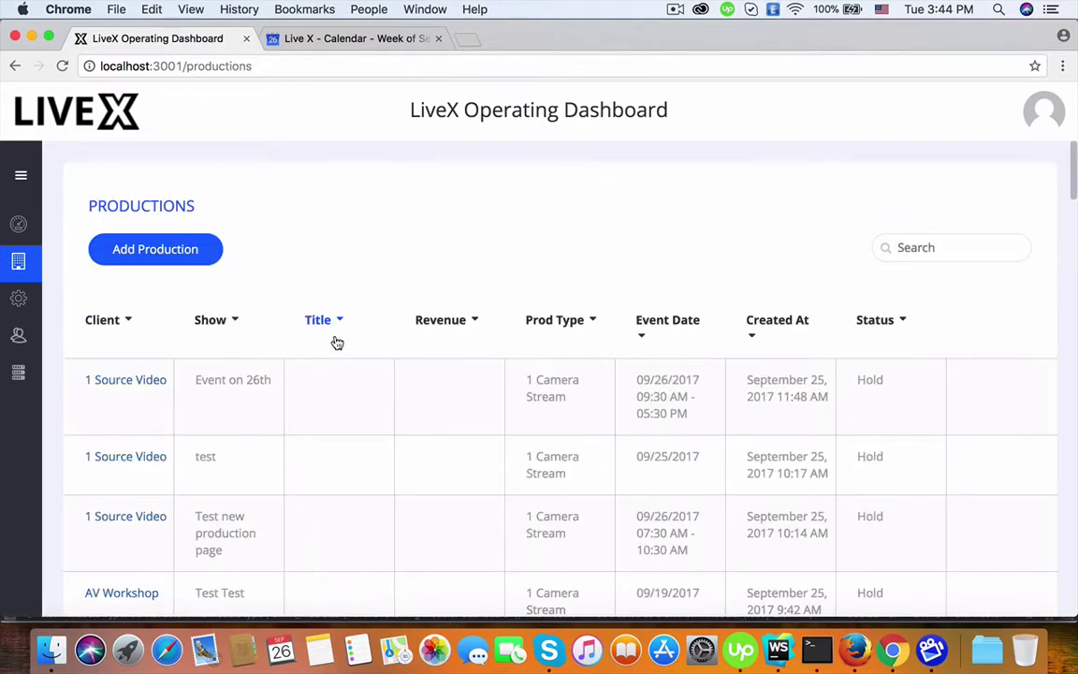
left_click(177, 247)
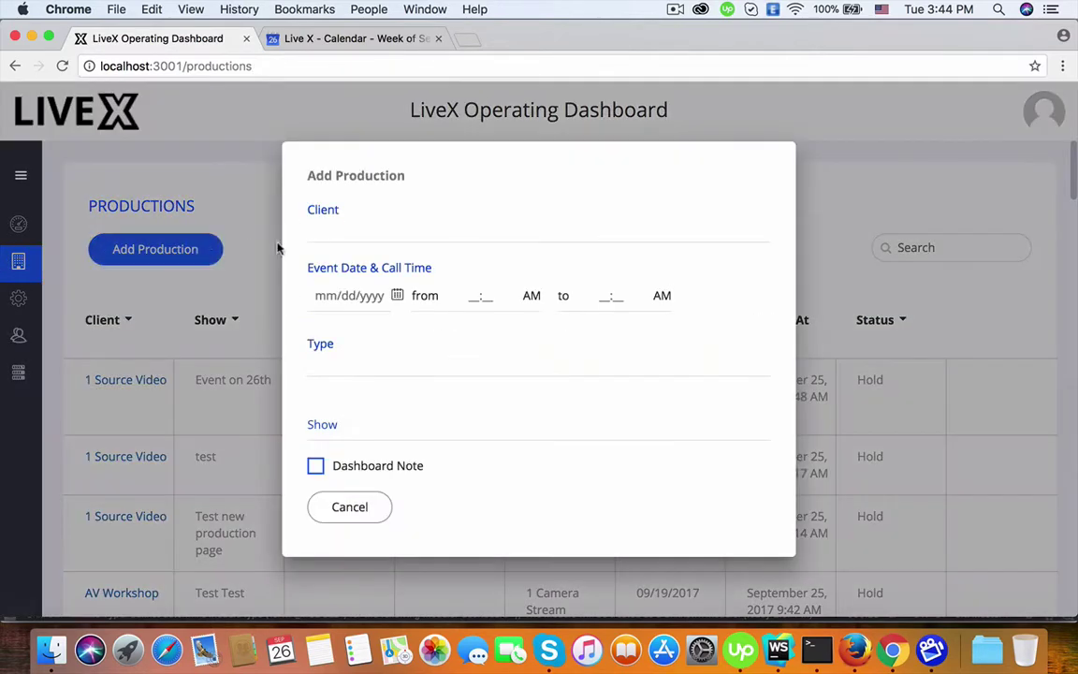
left_click(374, 224)
left_click(367, 266)
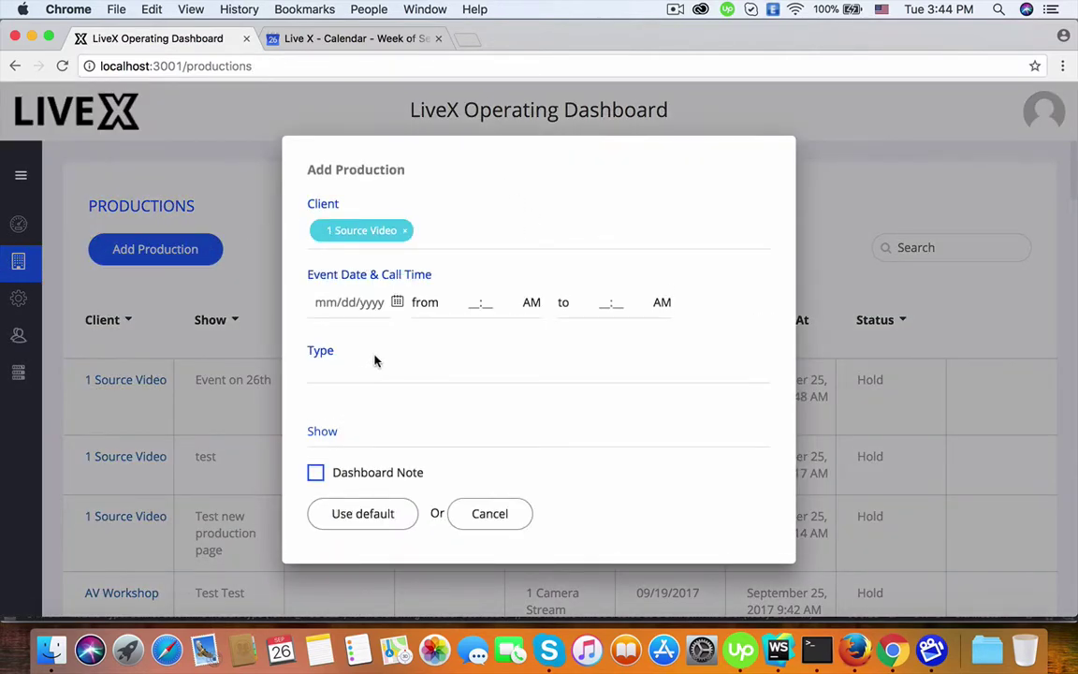
Step: Set the new production's event date to 09/28/2017, checking that calendar week
left_click(358, 40)
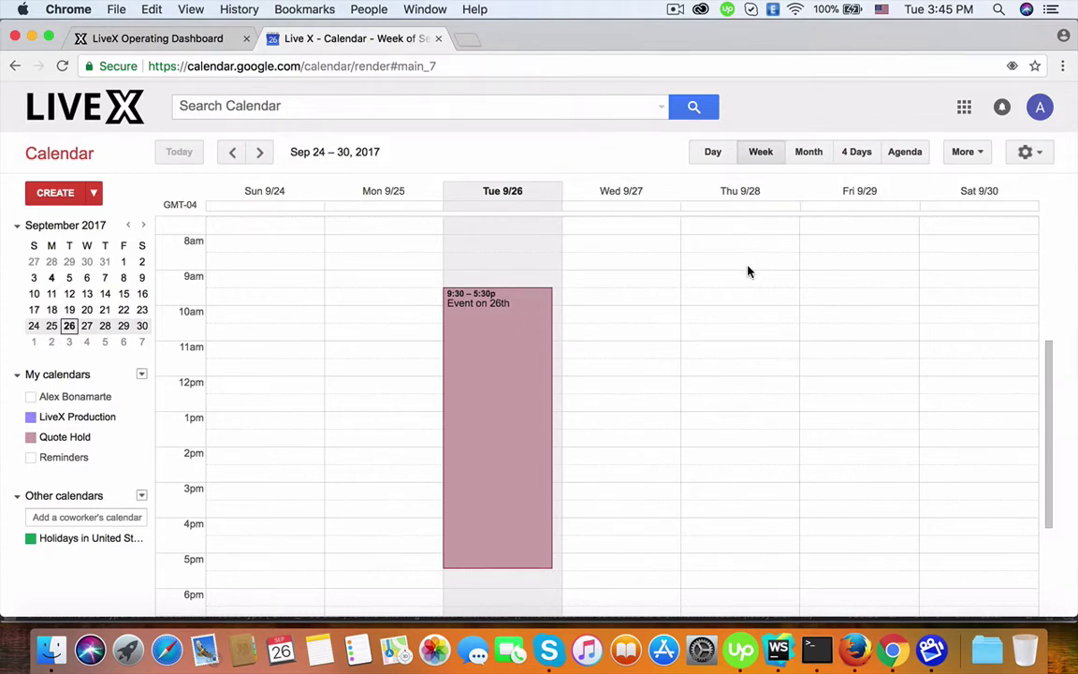
left_click(160, 40)
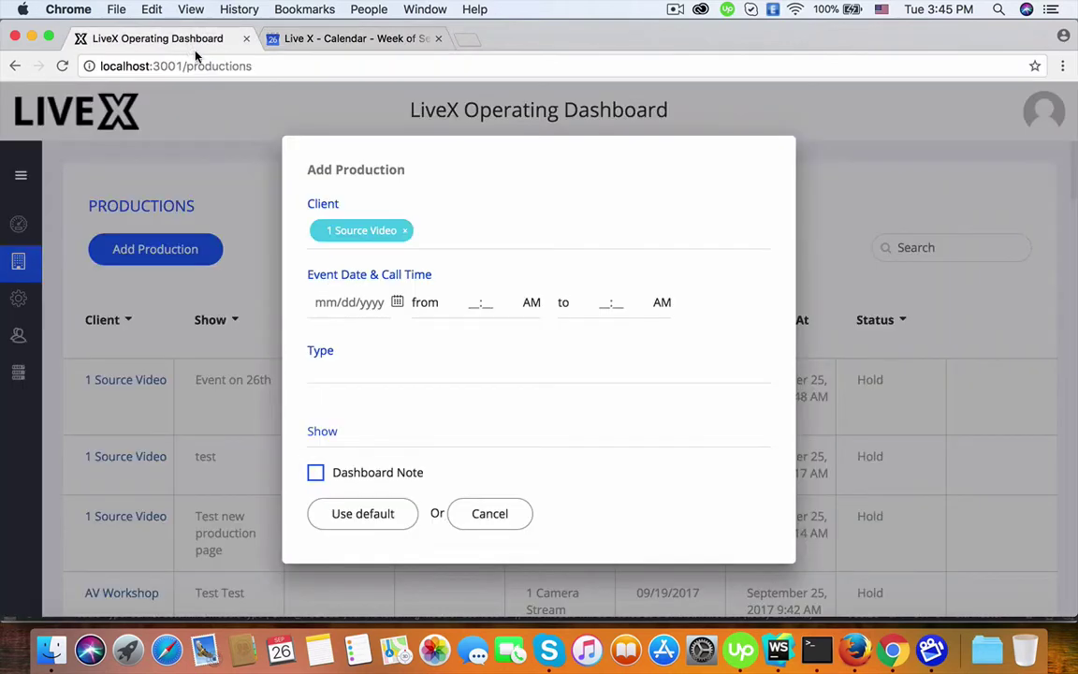
left_click(397, 301)
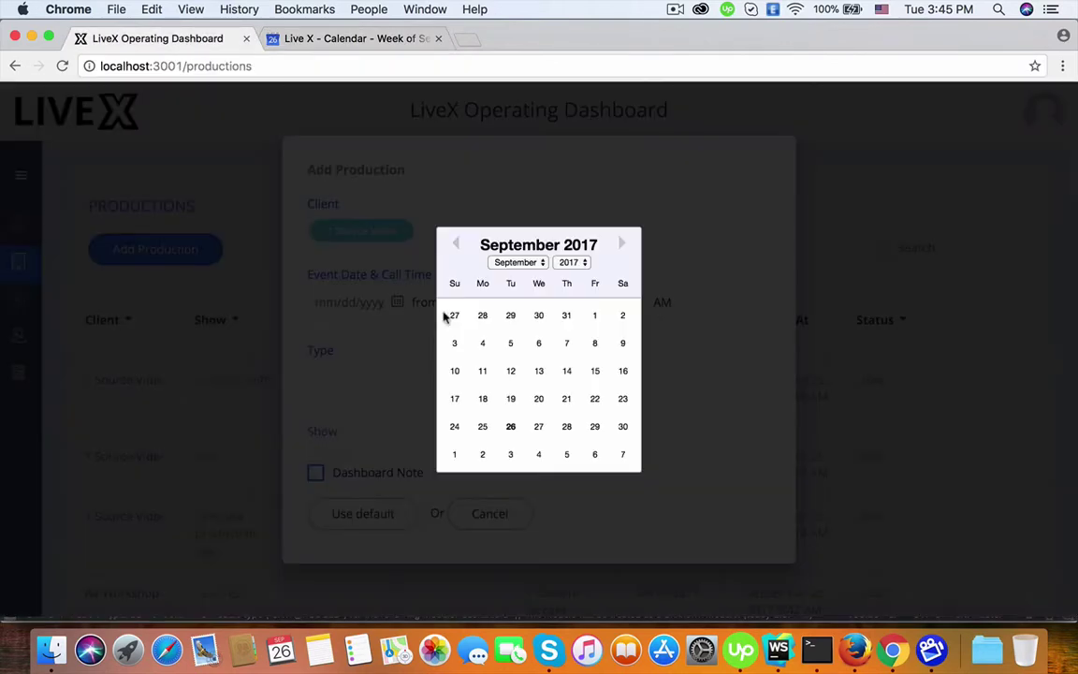
left_click(571, 428)
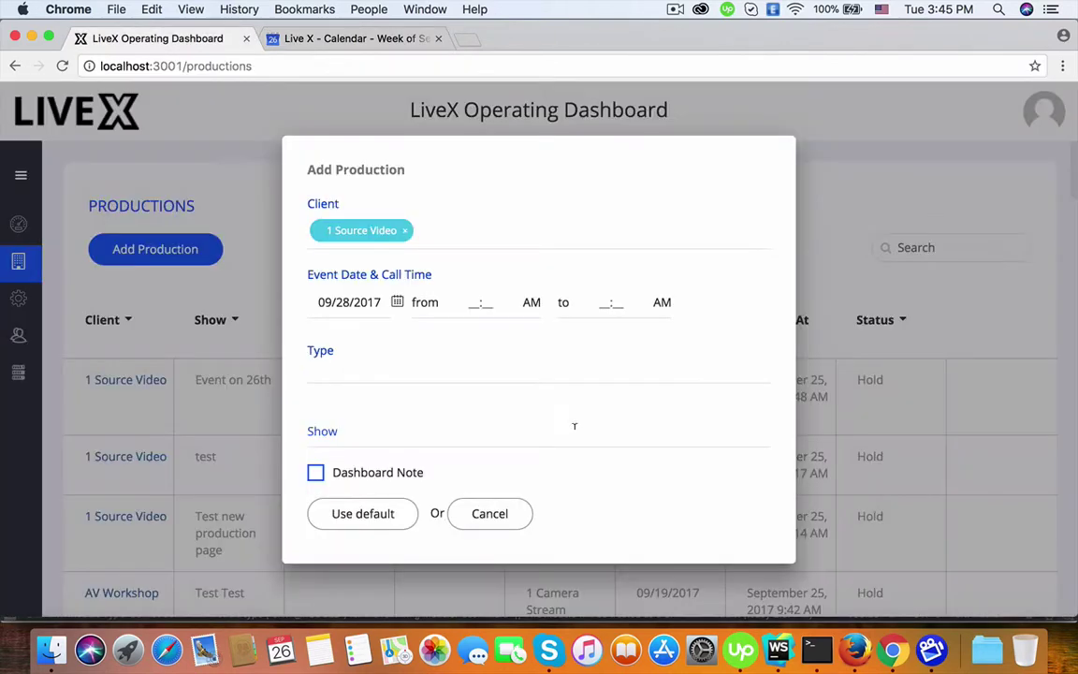
left_click(340, 36)
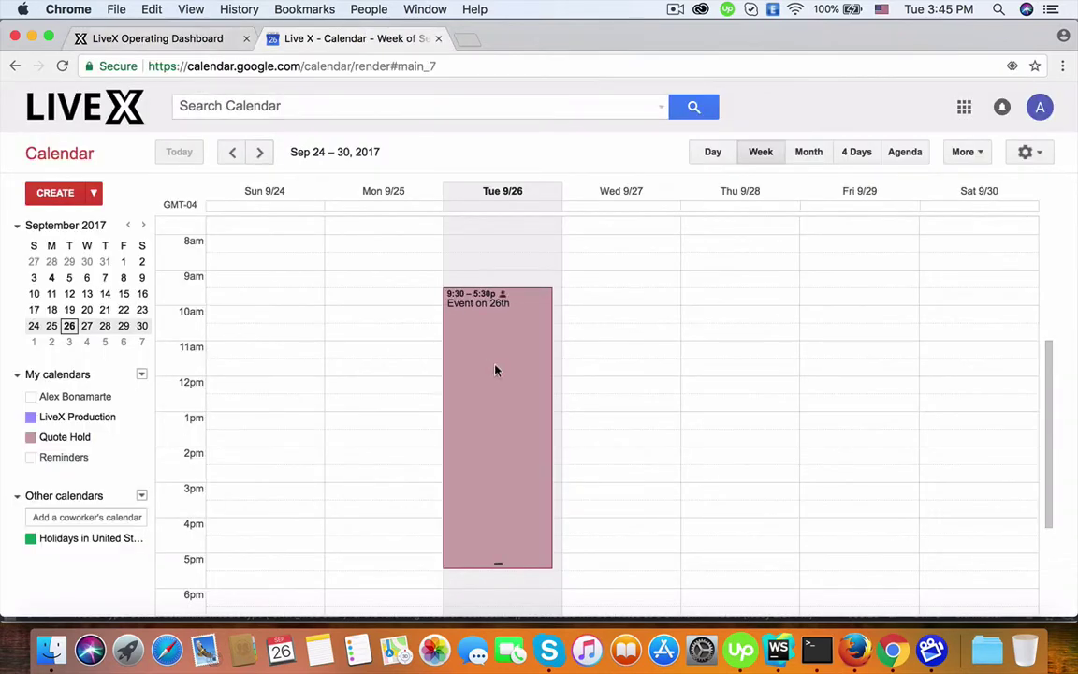
Step: Enter a call time of 07:30 AM to 03:00 PM
left_click(155, 38)
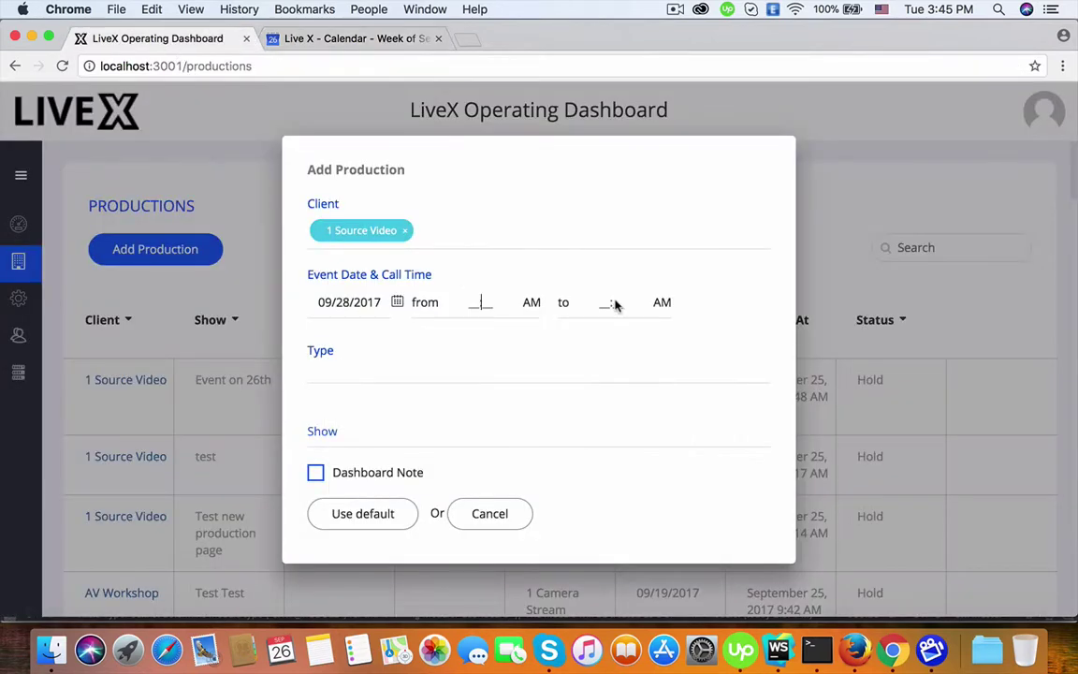
left_click(489, 301)
type("07:30")
key("Tab")
type("03:")
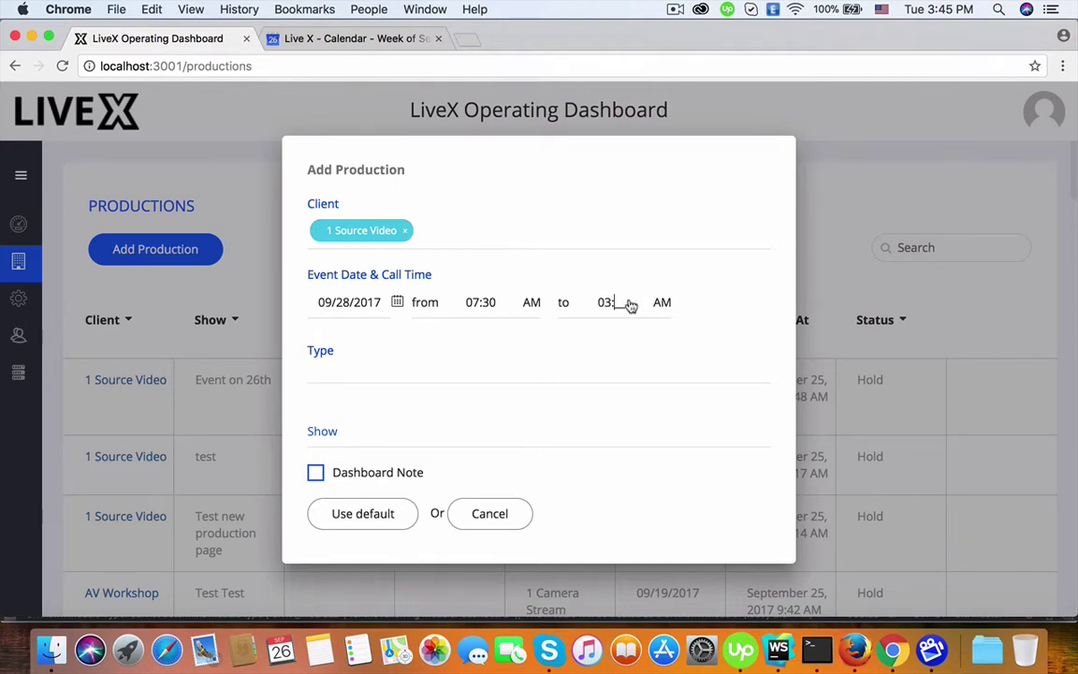
type("00")
left_click(659, 302)
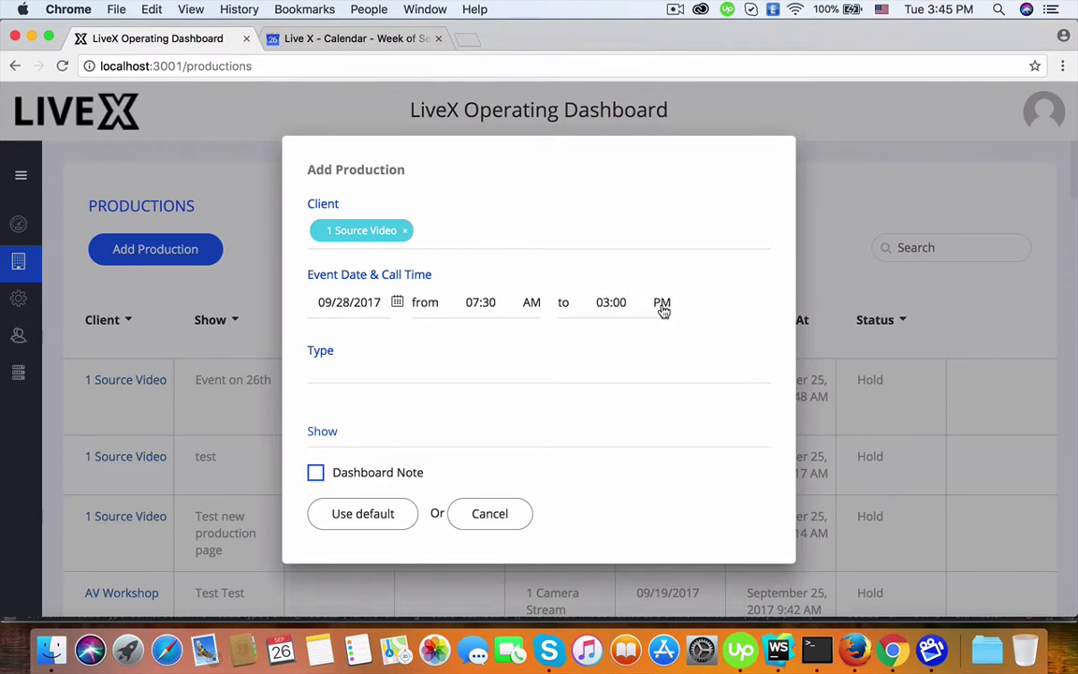
Step: Create the production from the default template and review the COPY edit form
left_click(372, 519)
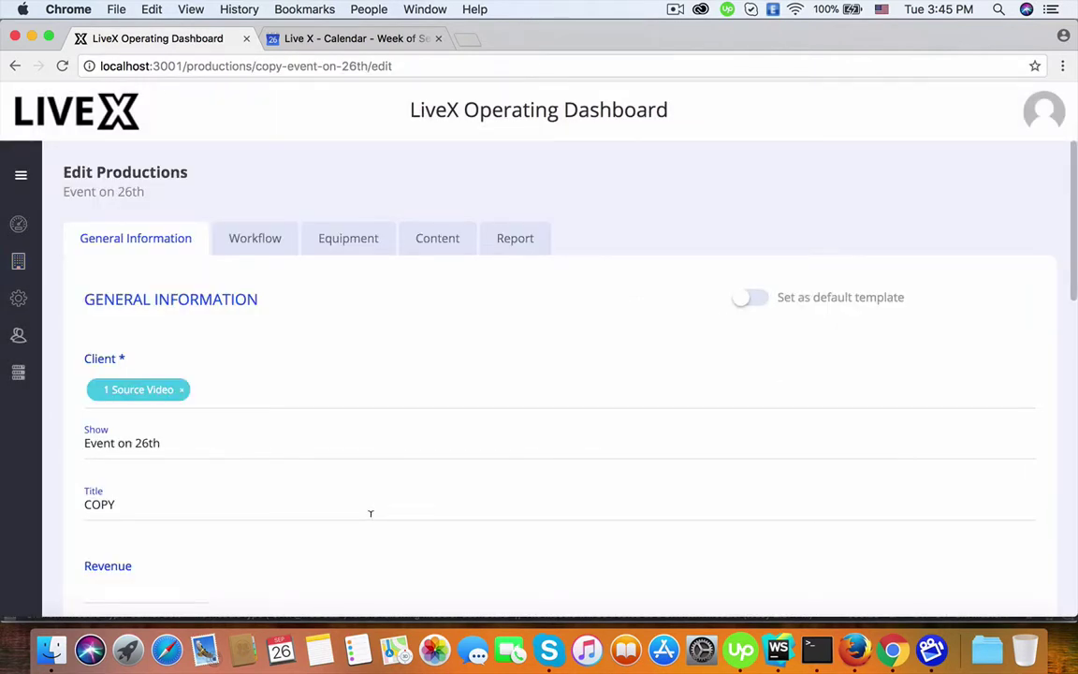
scroll(371, 514, "down", 3)
left_click_drag(174, 209, 70, 220)
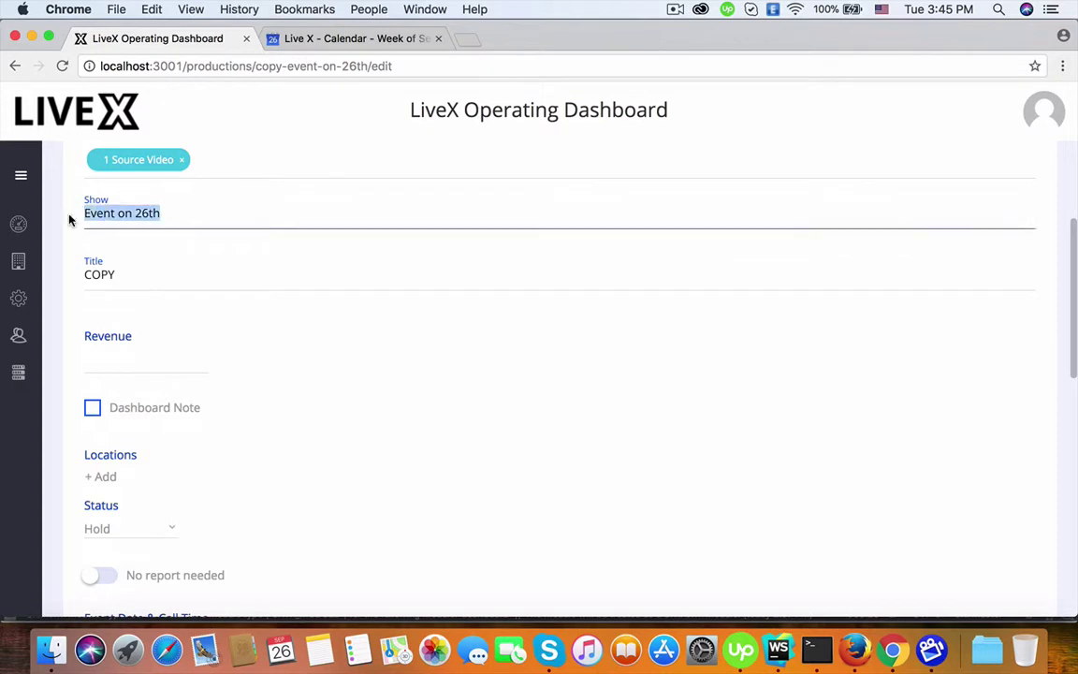
left_click(269, 337)
scroll(269, 337, "down", 2)
scroll(269, 337, "up", 2)
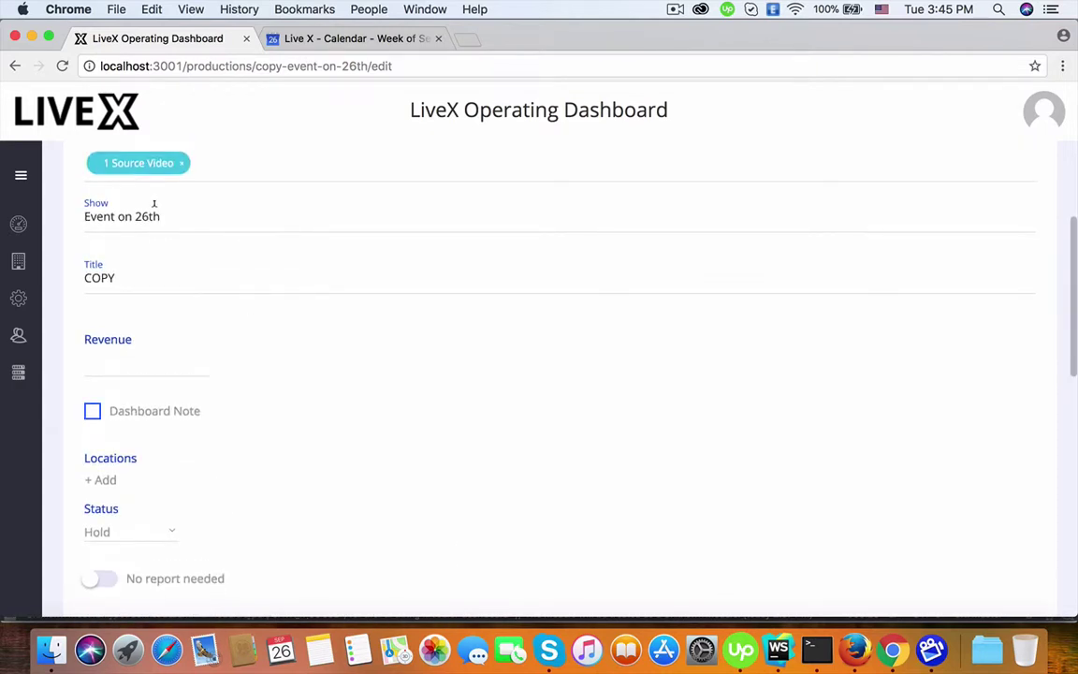
left_click_drag(178, 211, 77, 223)
scroll(245, 390, "down", 3)
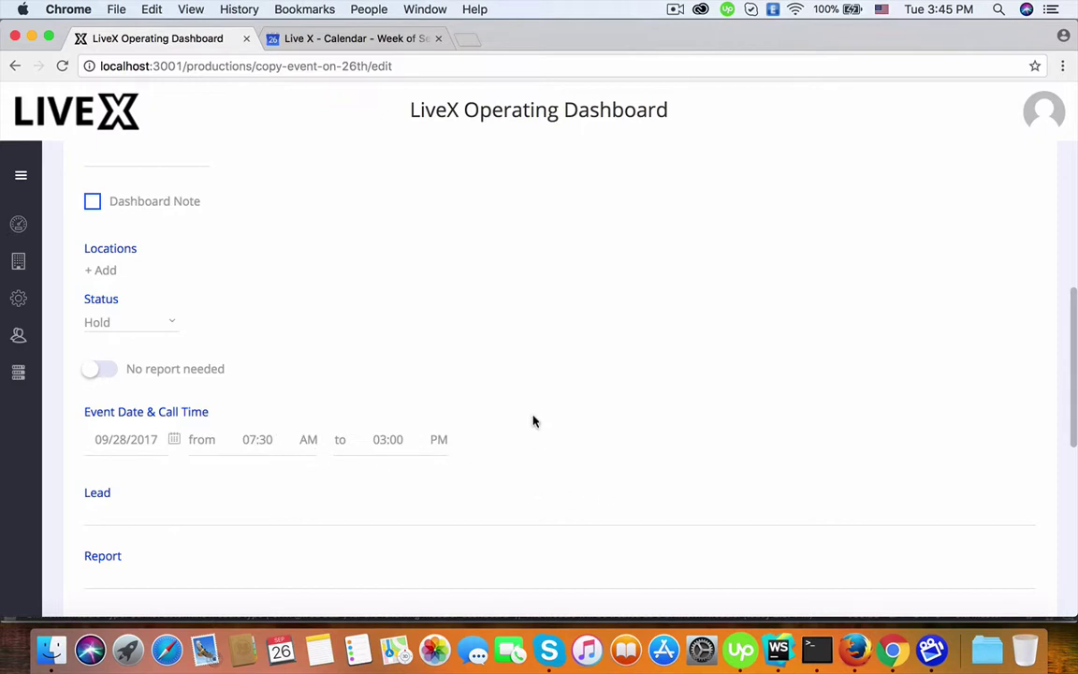
left_click(334, 37)
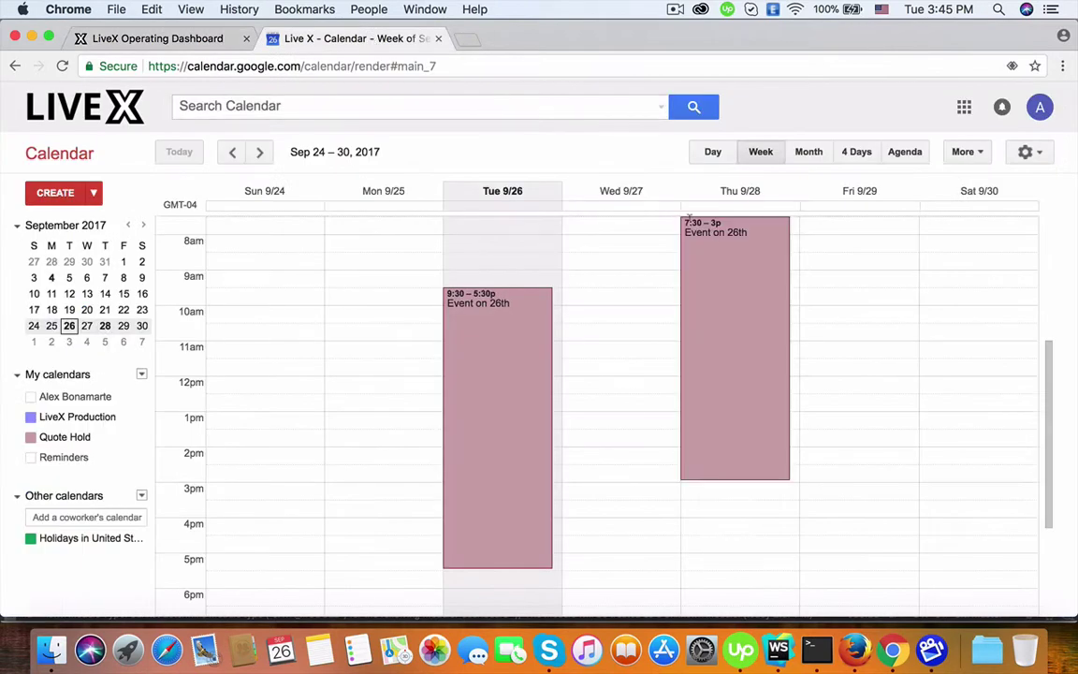
scroll(748, 261, "up", 3)
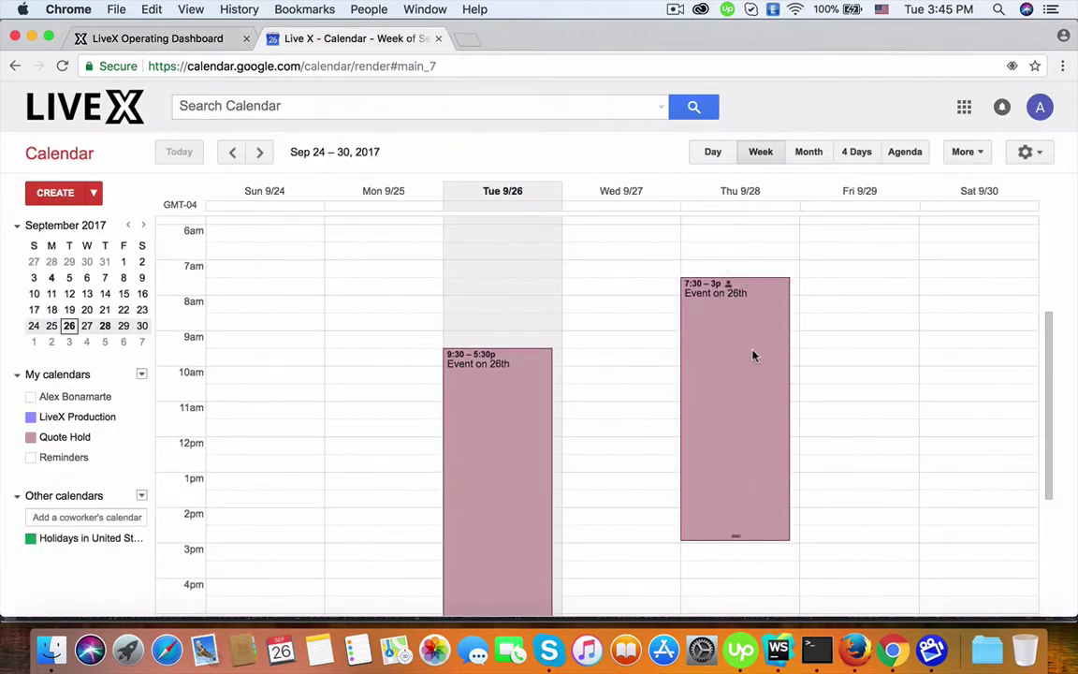
scroll(746, 343, "up", 3)
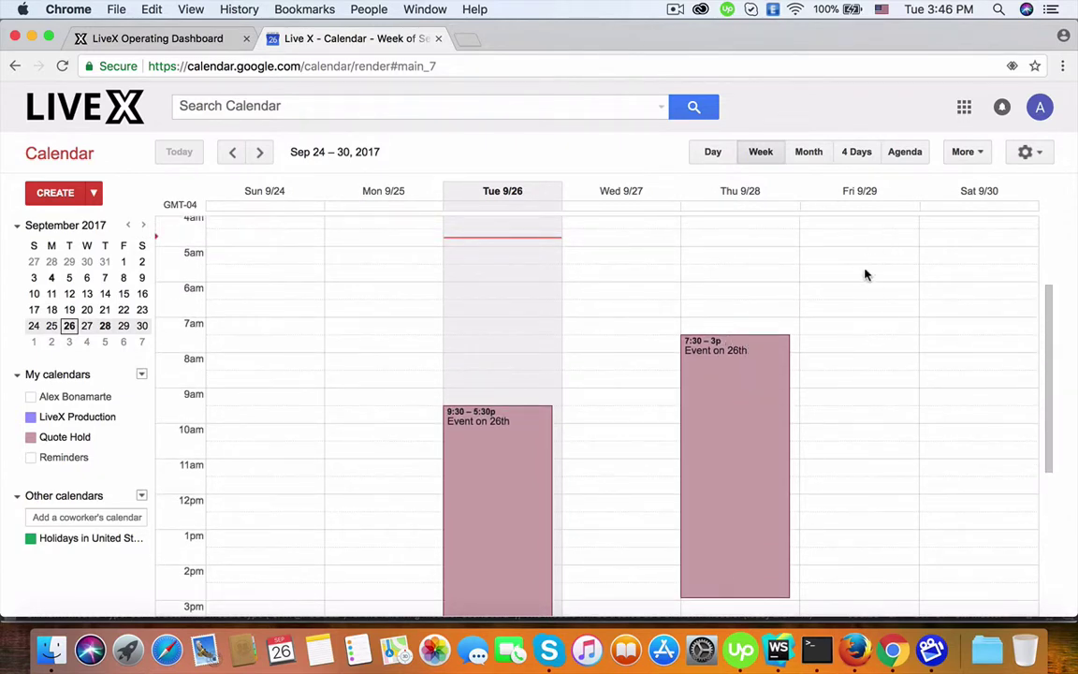
Step: Move the copied production's event date to 09/29/2017 and check Google Calendar
left_click(149, 39)
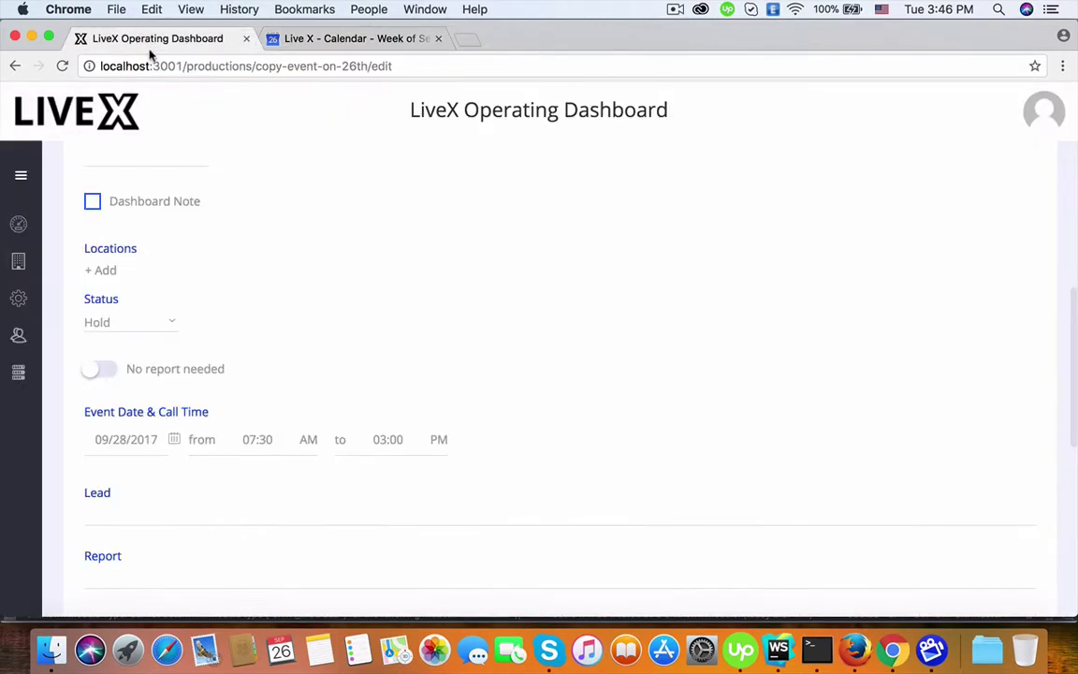
left_click(167, 432)
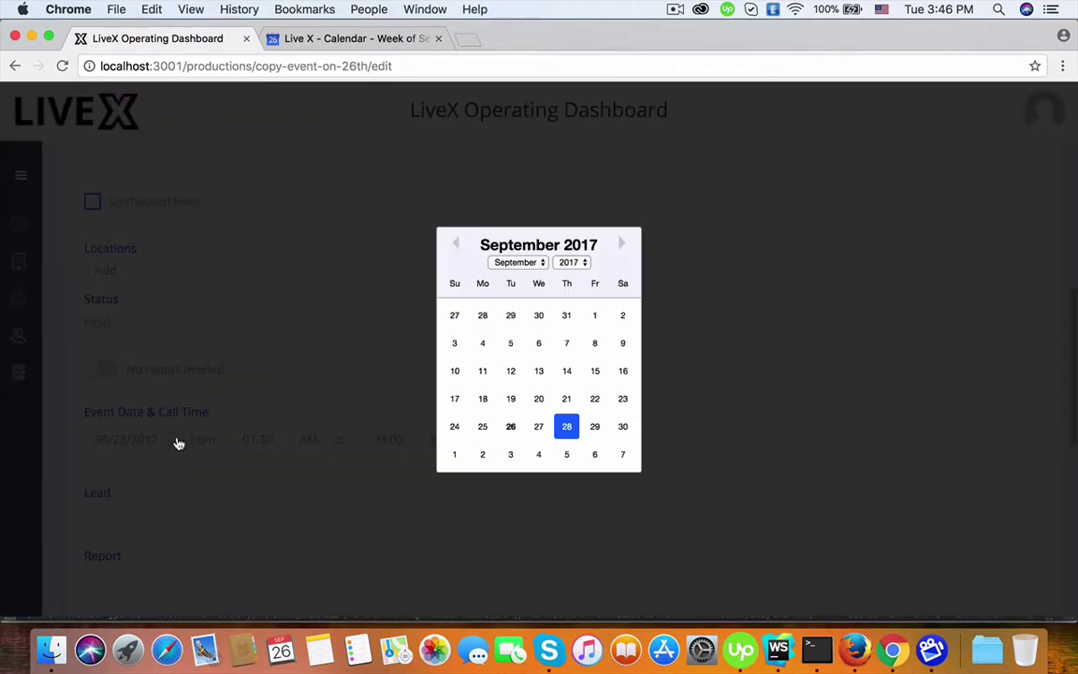
left_click(595, 429)
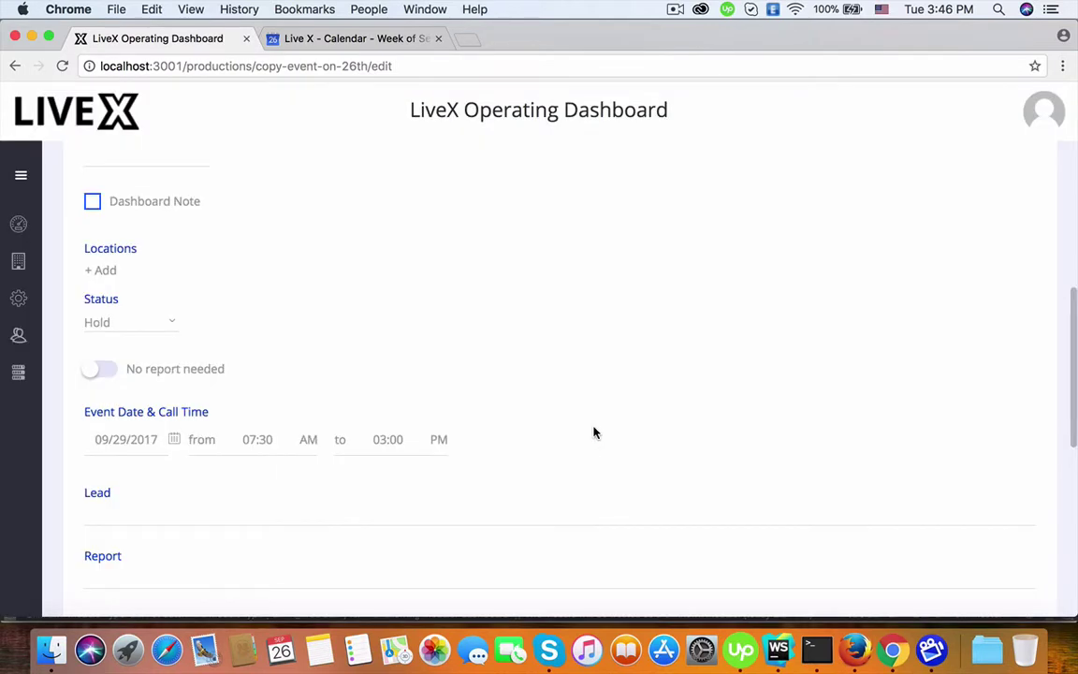
left_click(387, 42)
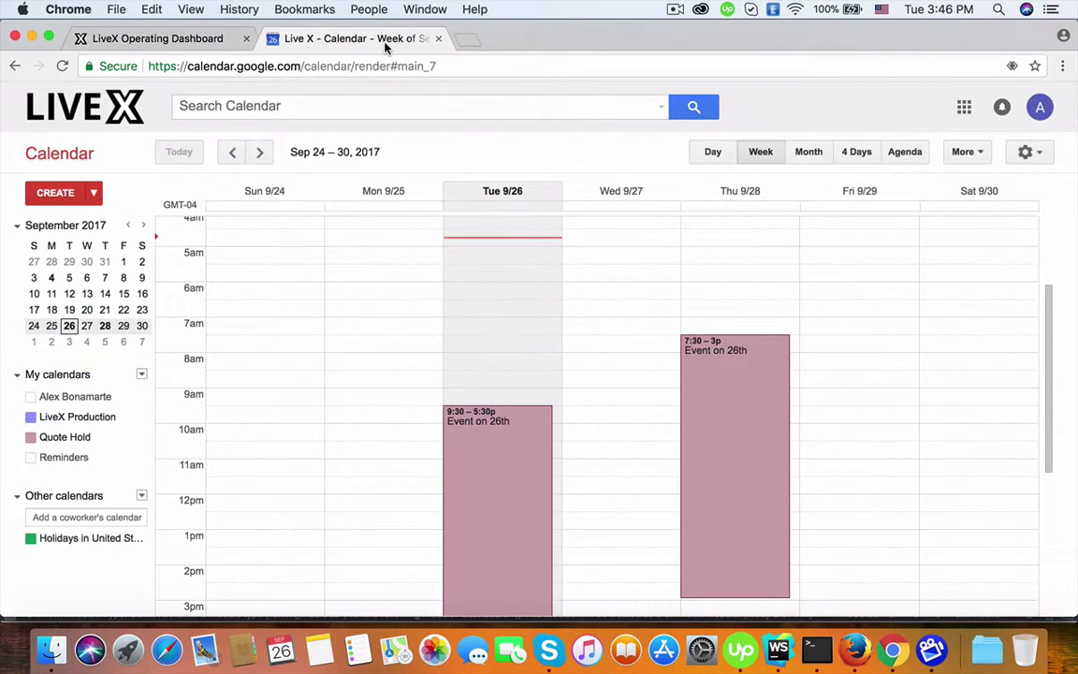